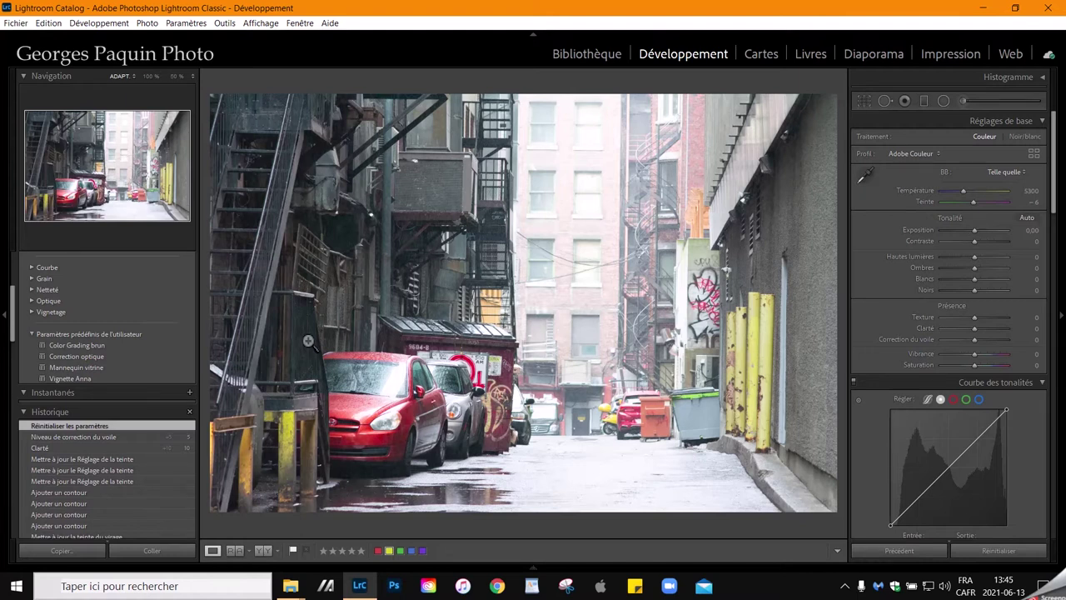
Step: Cycle through the photo's info overlay layouts, then hide the overlay
key(i)
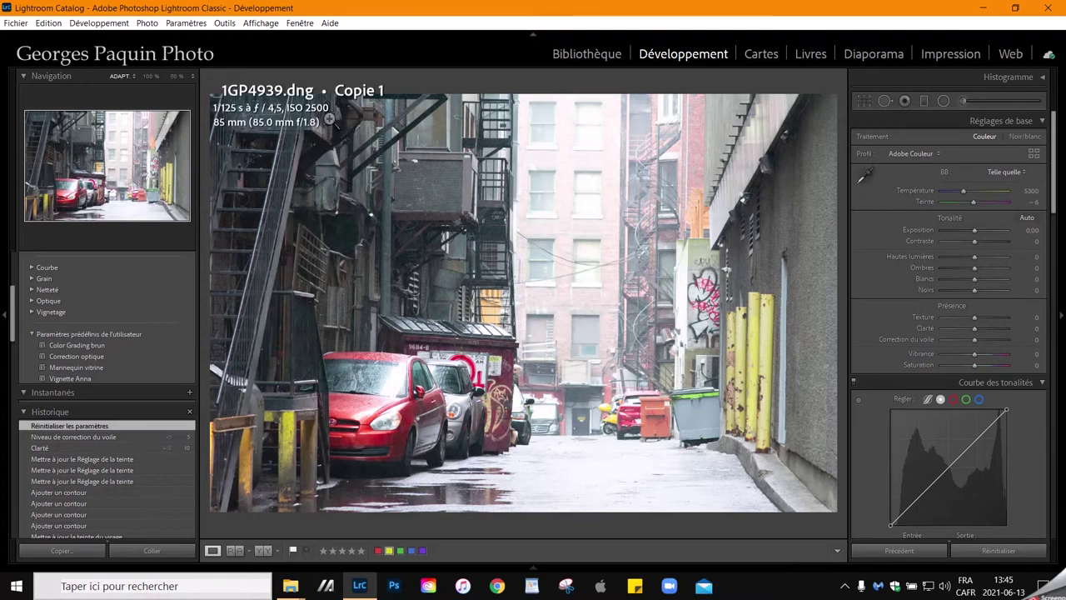
key(i)
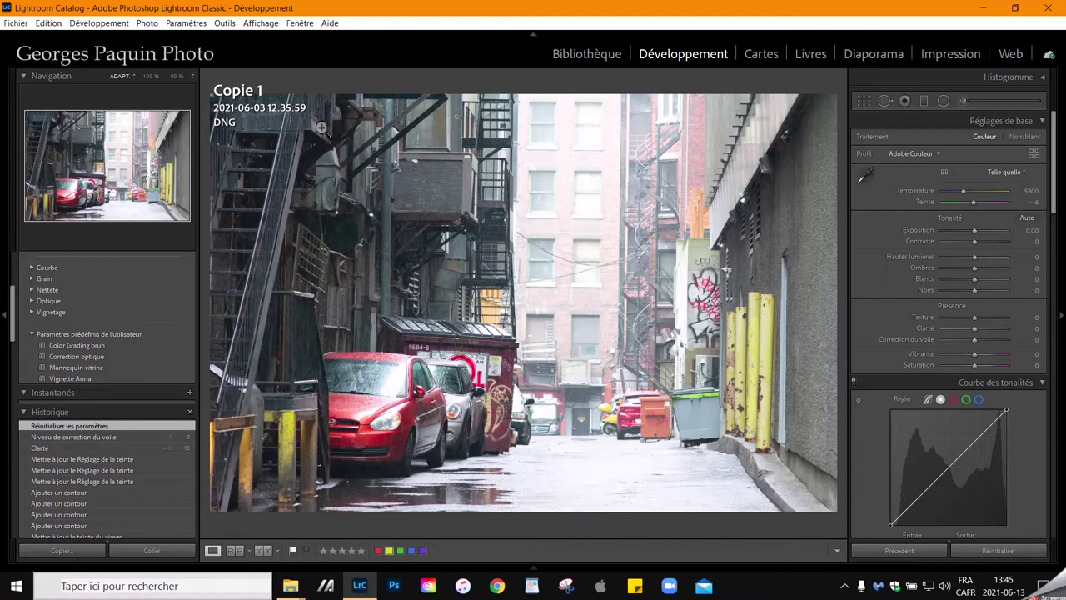
key(i)
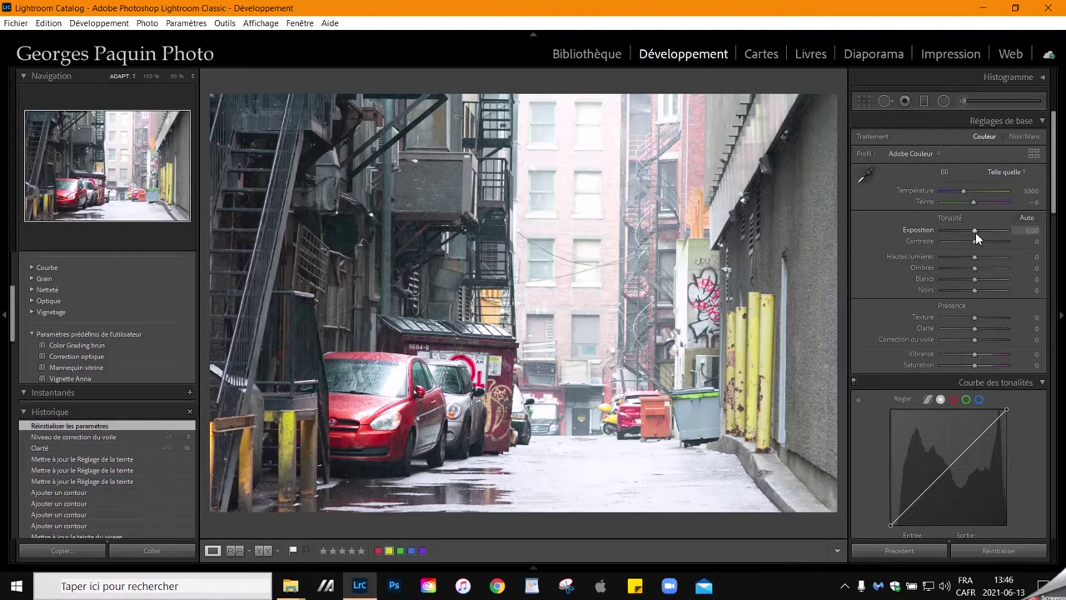
Step: Switch the tone curve to region mode, adjust its splits, and set Darks -18, Lights +10
scroll(975, 232, down, 10)
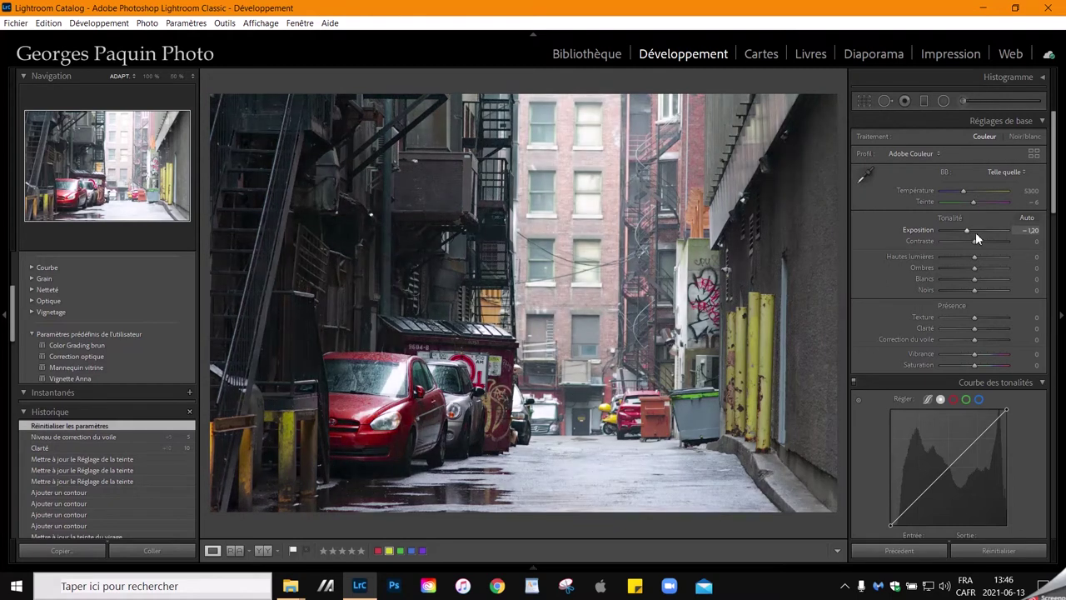
scroll(976, 231, down, 1)
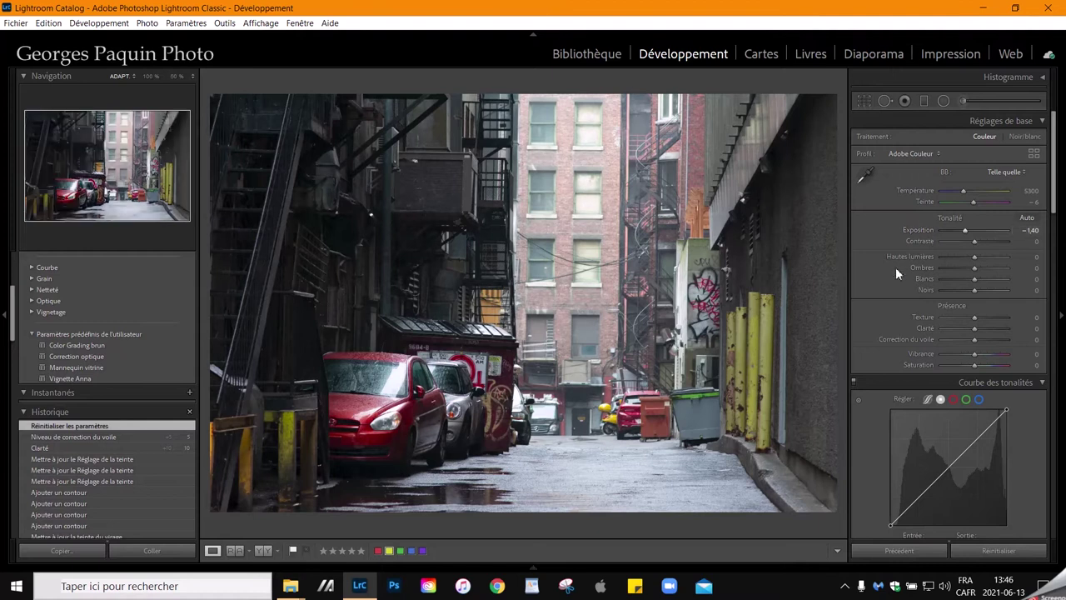
scroll(884, 264, down, 3)
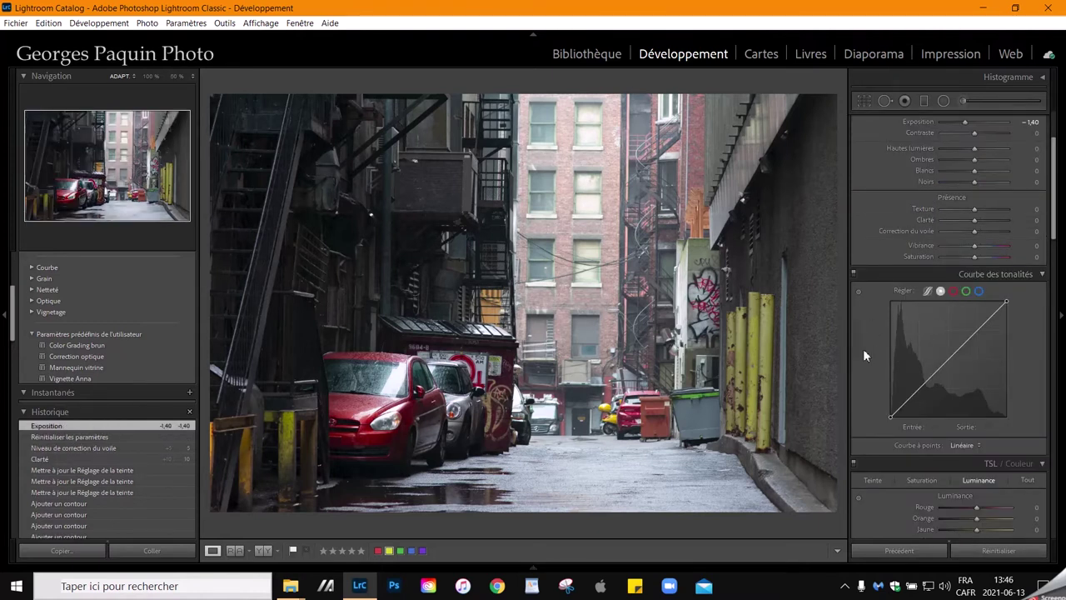
click(927, 291)
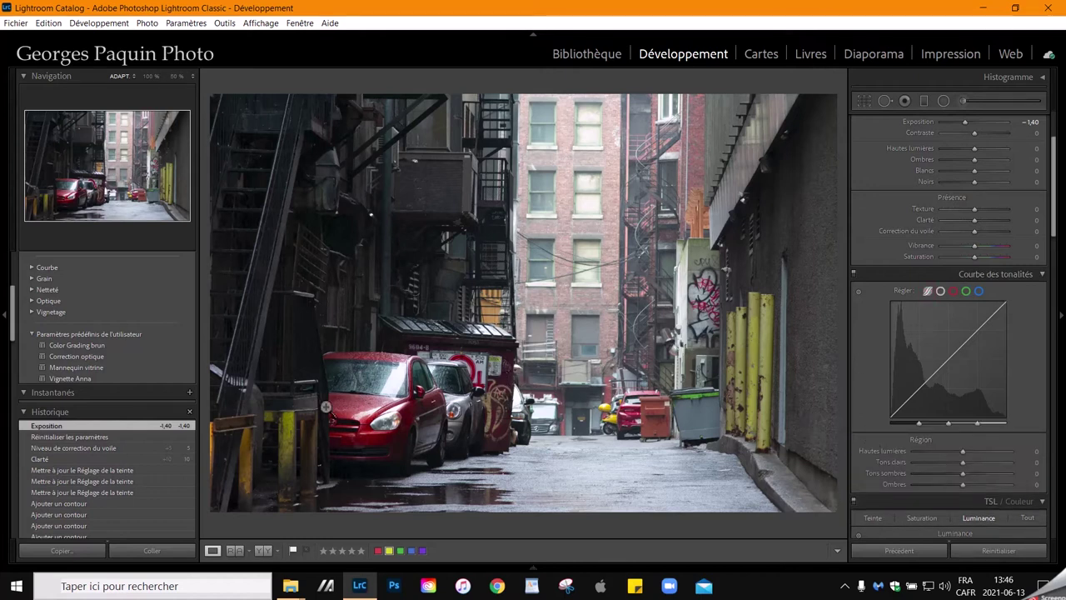
mouse_move(920, 423)
drag(920, 423, 898, 422)
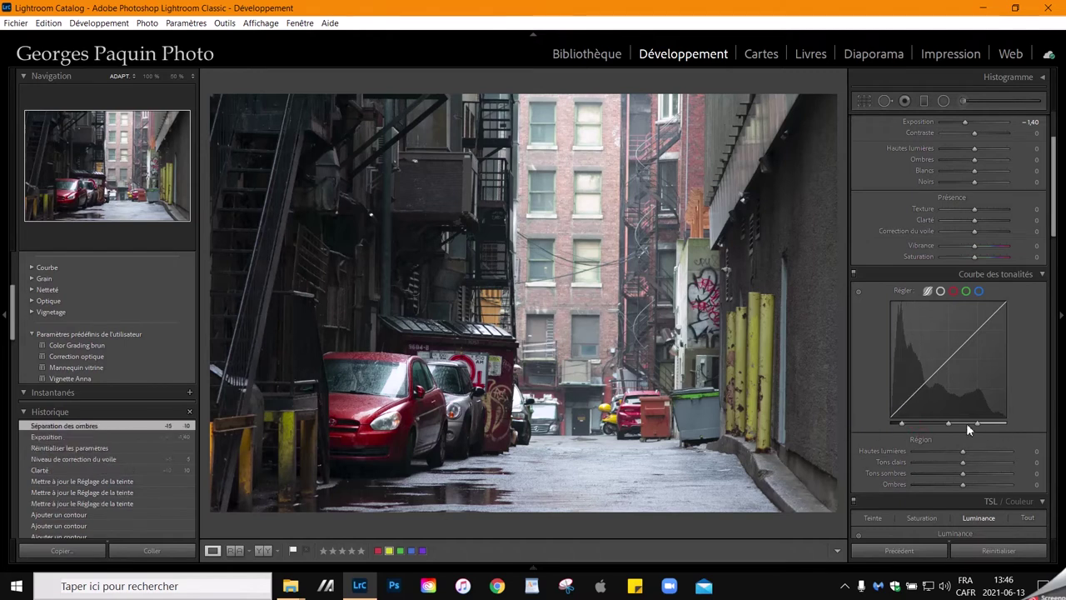
drag(977, 423, 1039, 434)
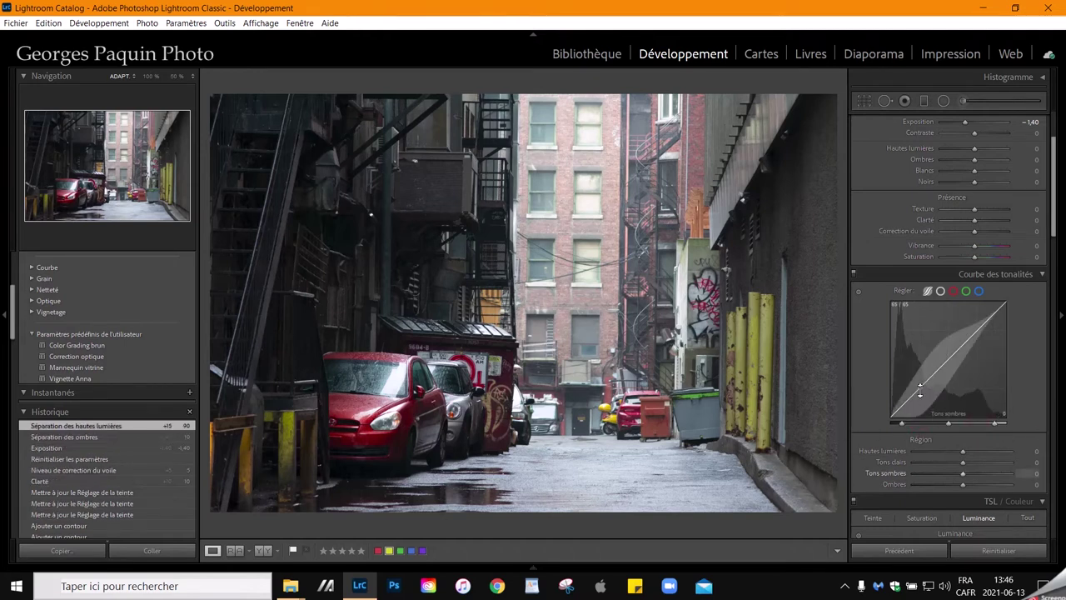
drag(920, 387, 903, 439)
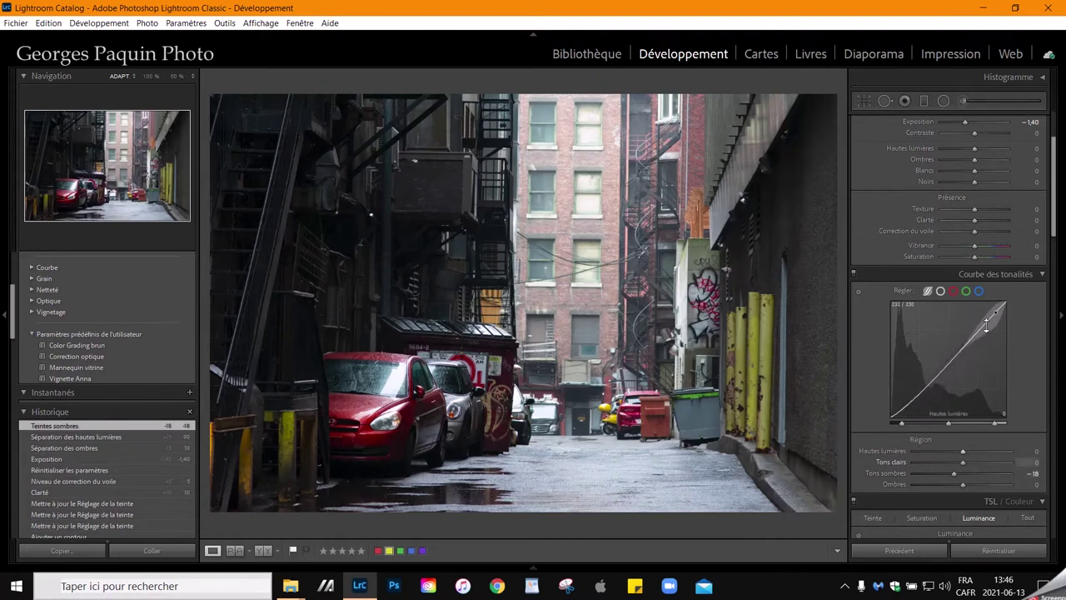
drag(976, 333, 977, 321)
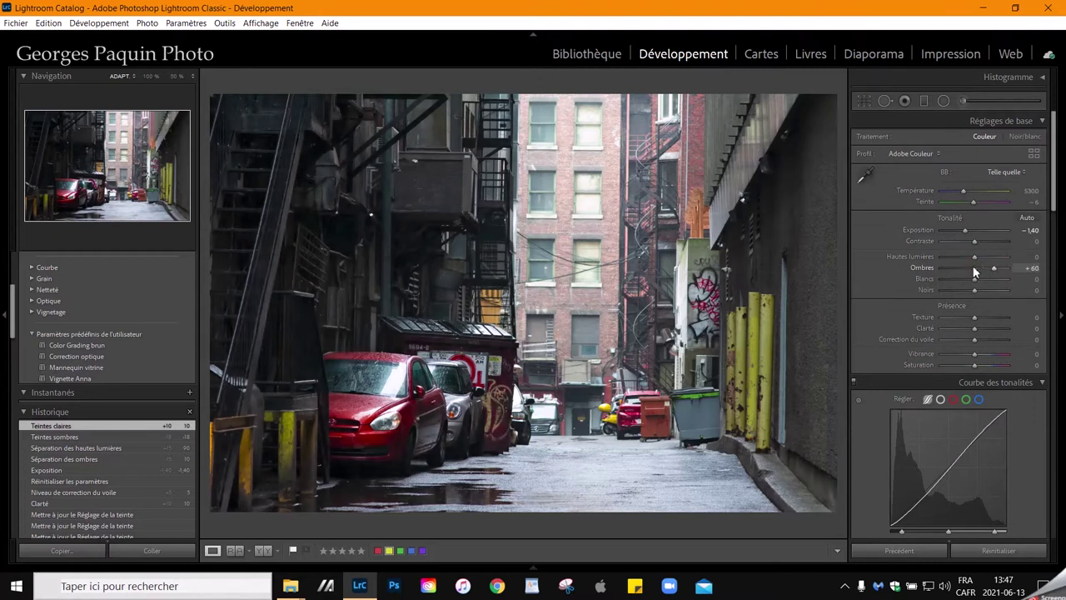
Step: Lift Shadows to +60 and set Contrast to -15
mouse_move(974, 268)
mouse_down()
mouse_move(994, 269)
mouse_move(955, 257)
mouse_move(966, 256)
mouse_up()
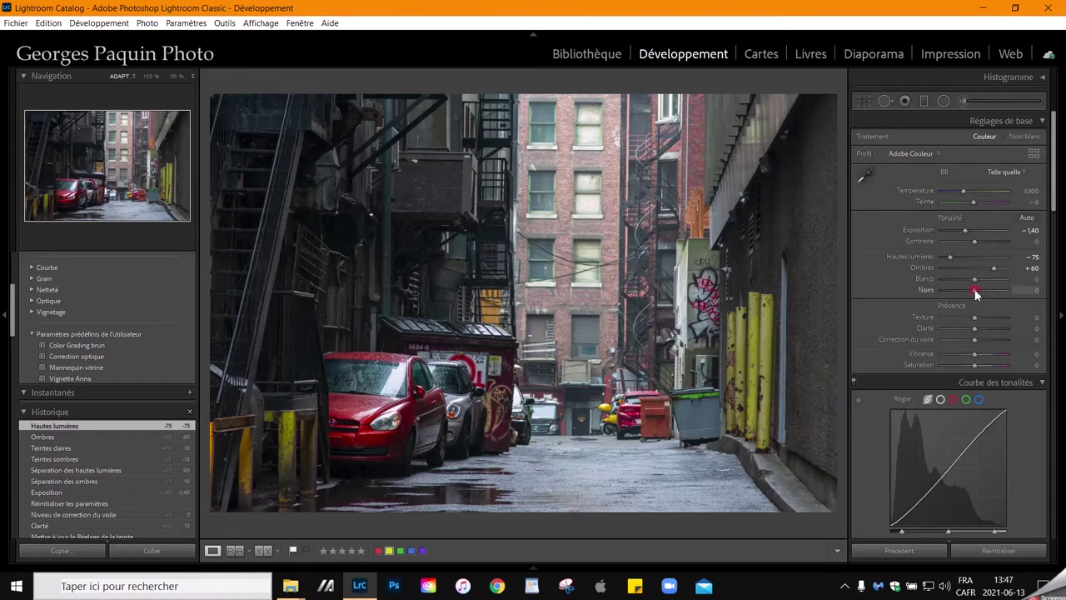
scroll(975, 288, down, 4)
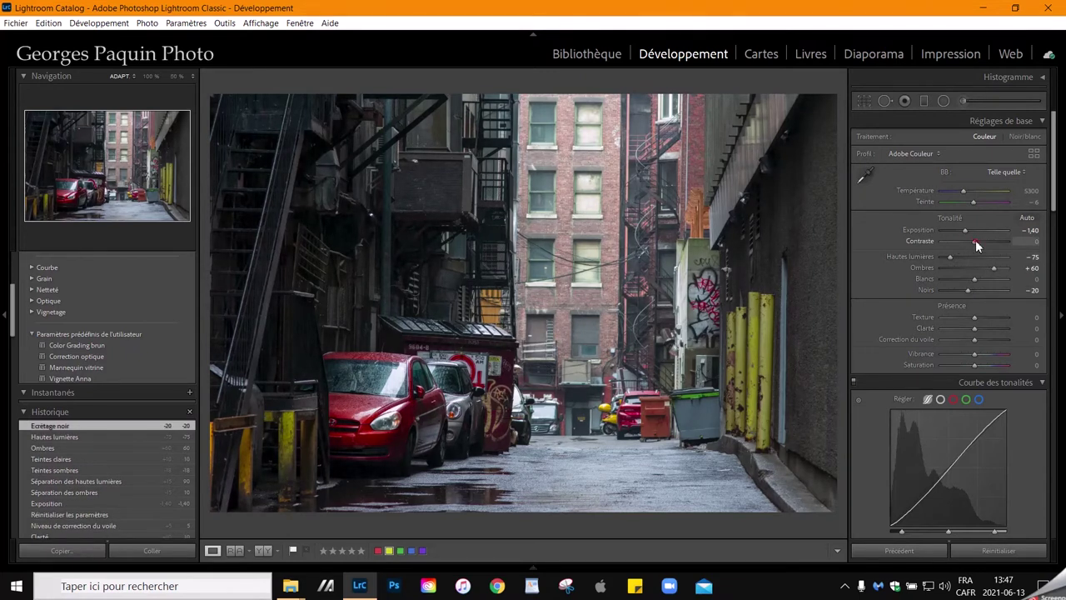
scroll(976, 240, down, 3)
drag(976, 240, 975, 240)
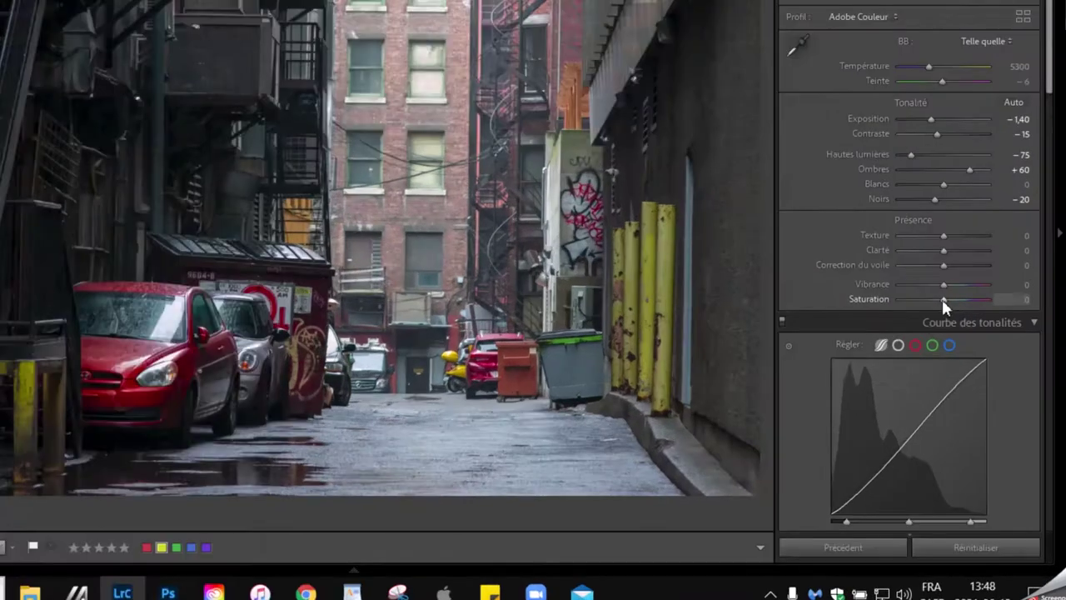
Step: Lower Saturation to -35 and Vibrance to -12
key(shift+Down)
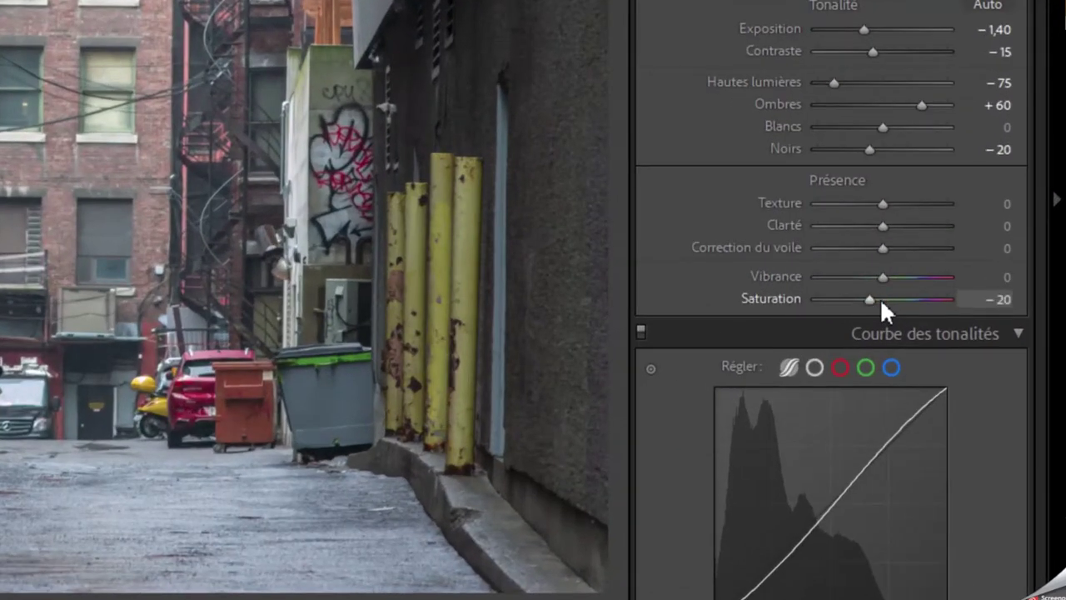
key(shift+Down)
key(Up)
drag(885, 275, 883, 276)
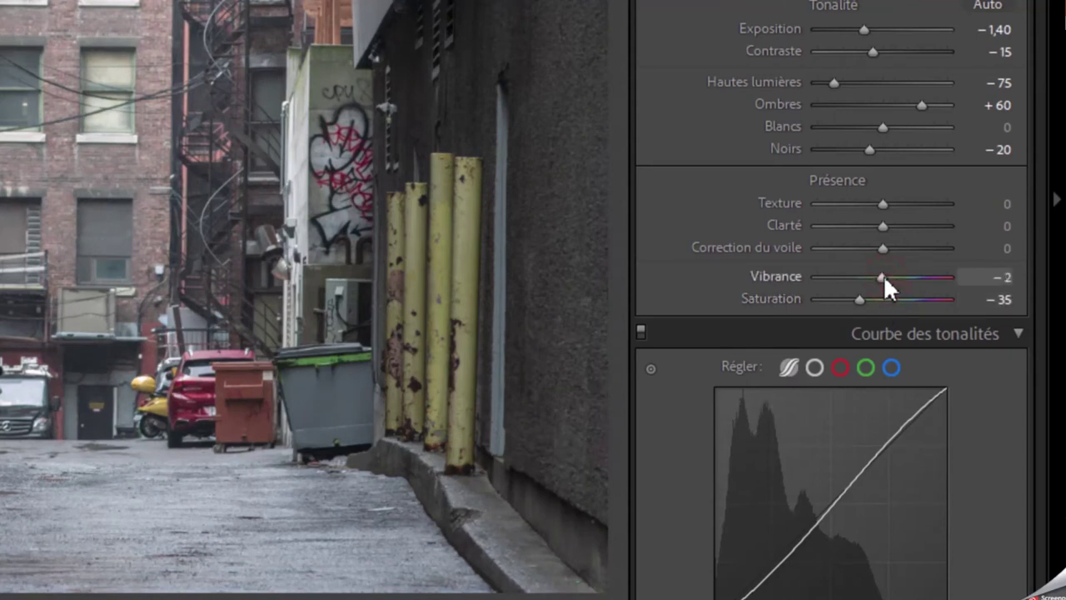
key(Down)
key(Down)
key(Down)
key(Down)
key(Up)
key(Up)
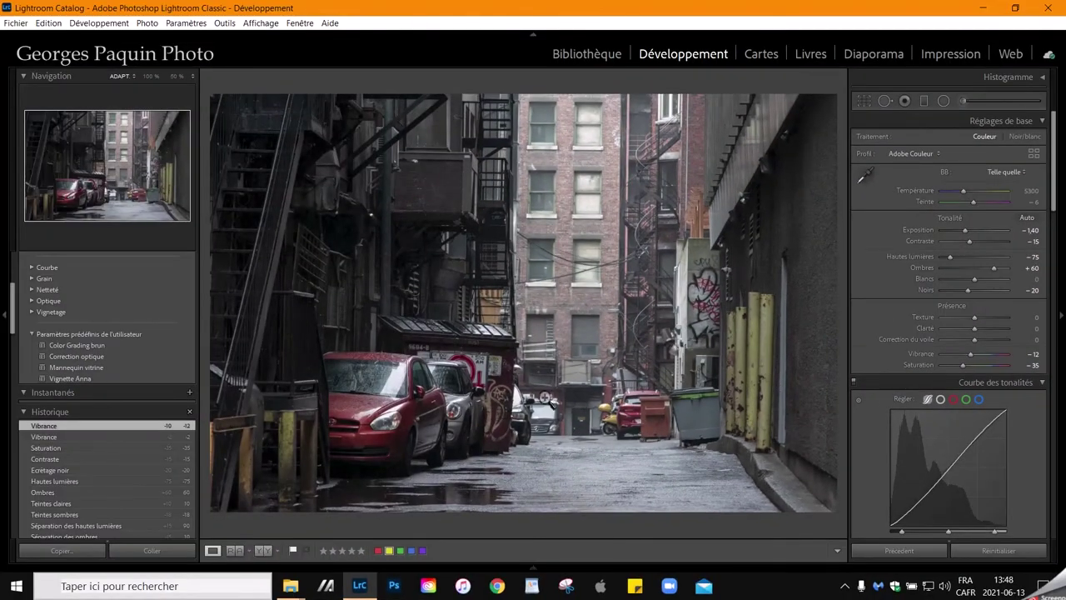
Step: In the HSL panel, raise Orange saturation to +20 and Orange luminance to +26
scroll(866, 292, down, 5)
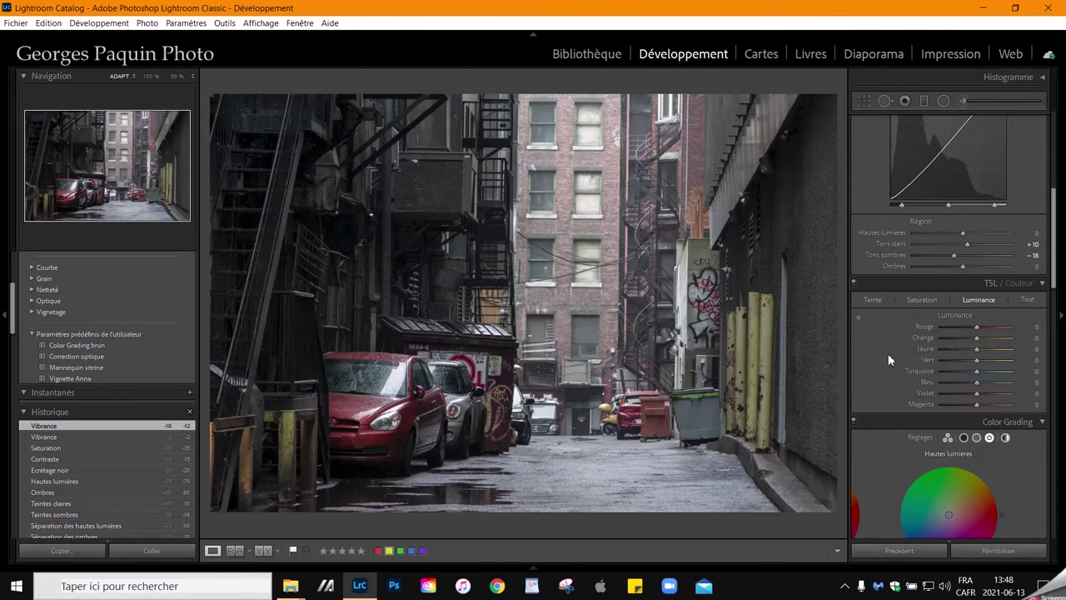
scroll(889, 360, down, 2)
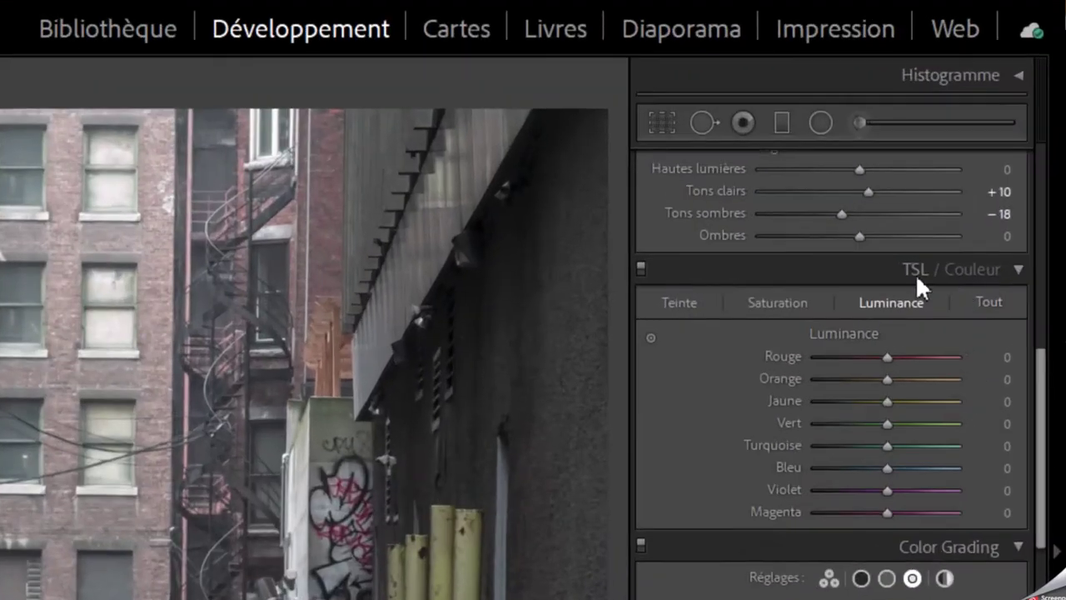
click(793, 304)
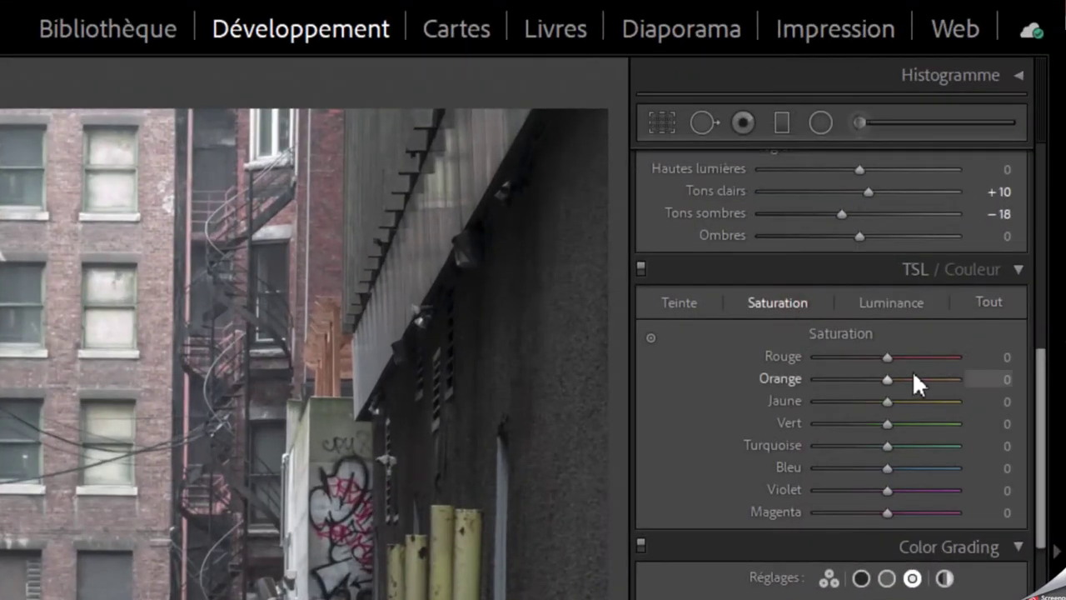
drag(886, 379, 914, 401)
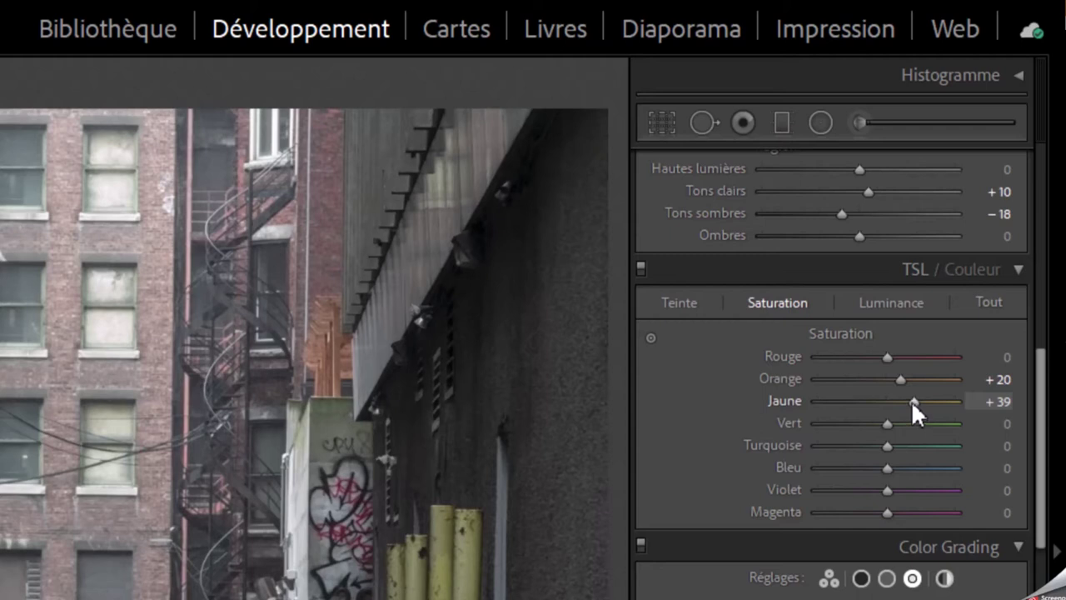
click(899, 300)
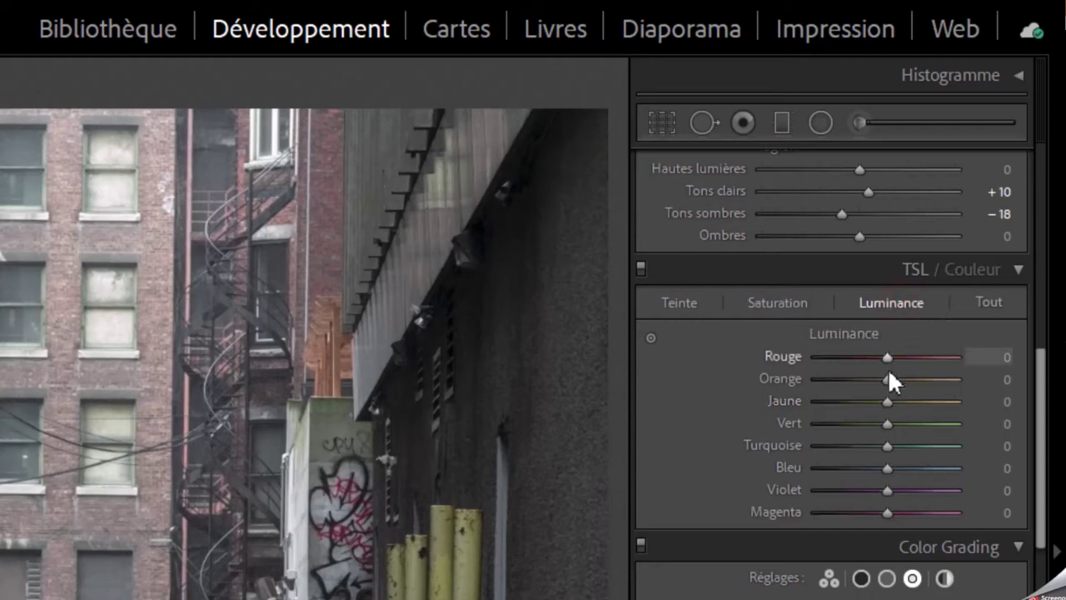
mouse_move(889, 379)
mouse_down()
mouse_move(906, 379)
mouse_move(926, 401)
mouse_up()
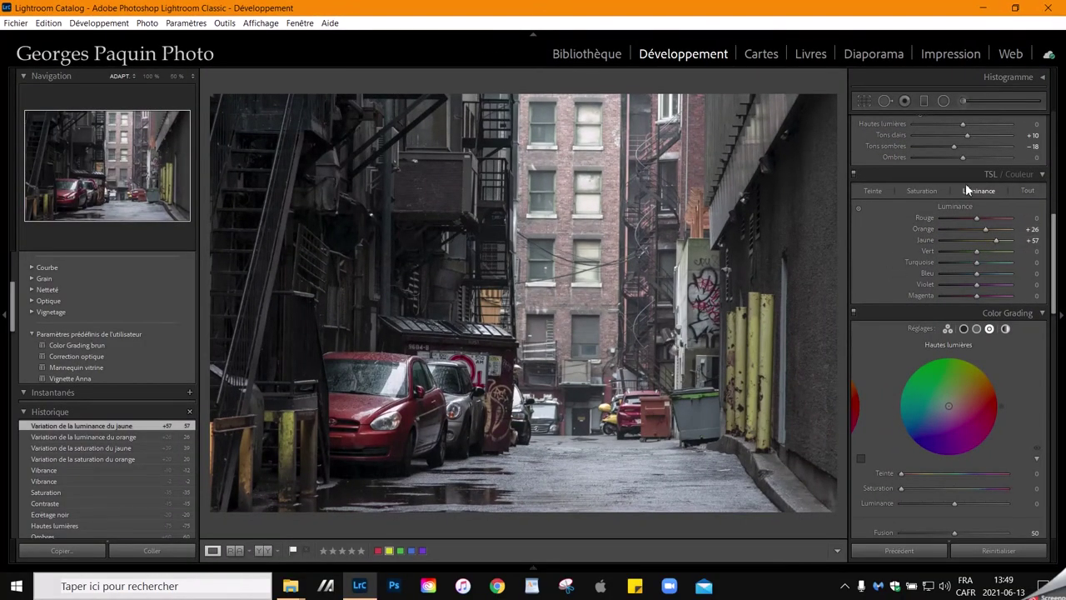
Step: Grade the shadows with a warm reddish tint at lower saturation and luminance -26
click(922, 190)
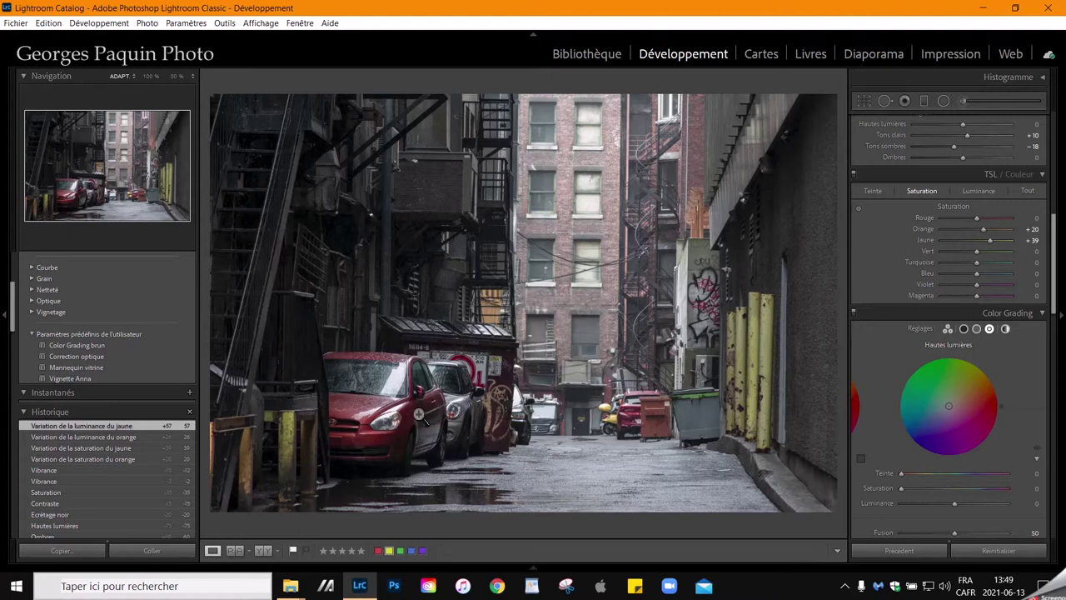
scroll(880, 273, down, 3)
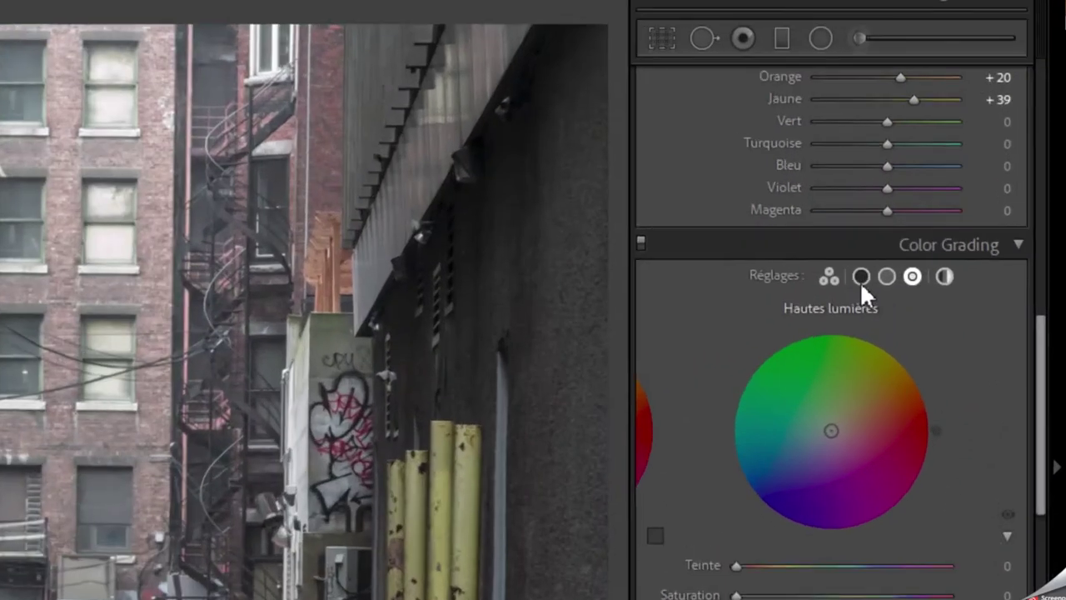
click(963, 220)
click(863, 277)
click(832, 429)
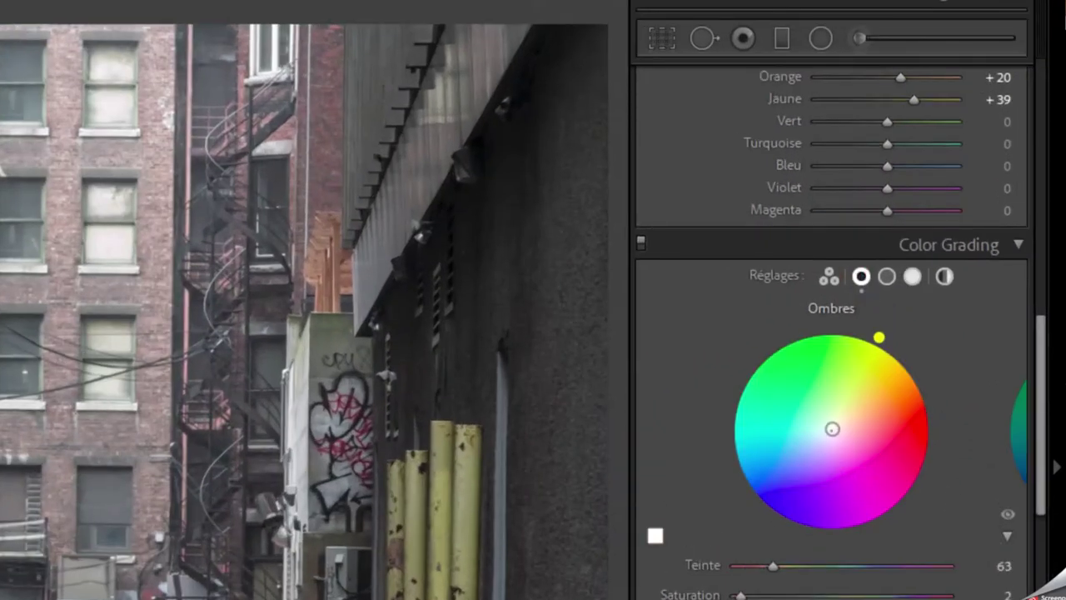
drag(833, 429, 852, 423)
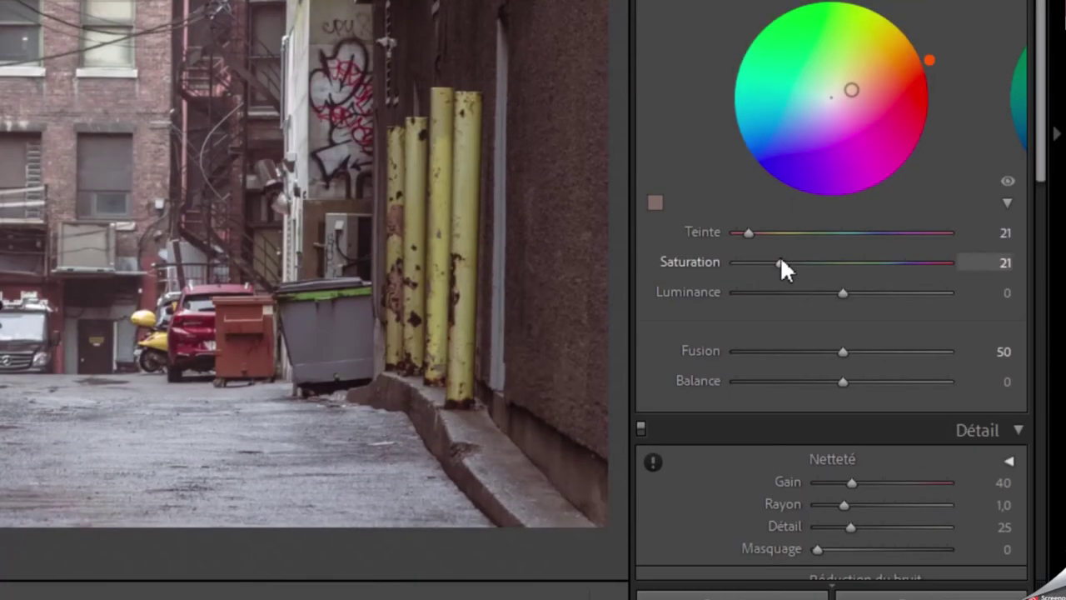
drag(780, 255, 757, 262)
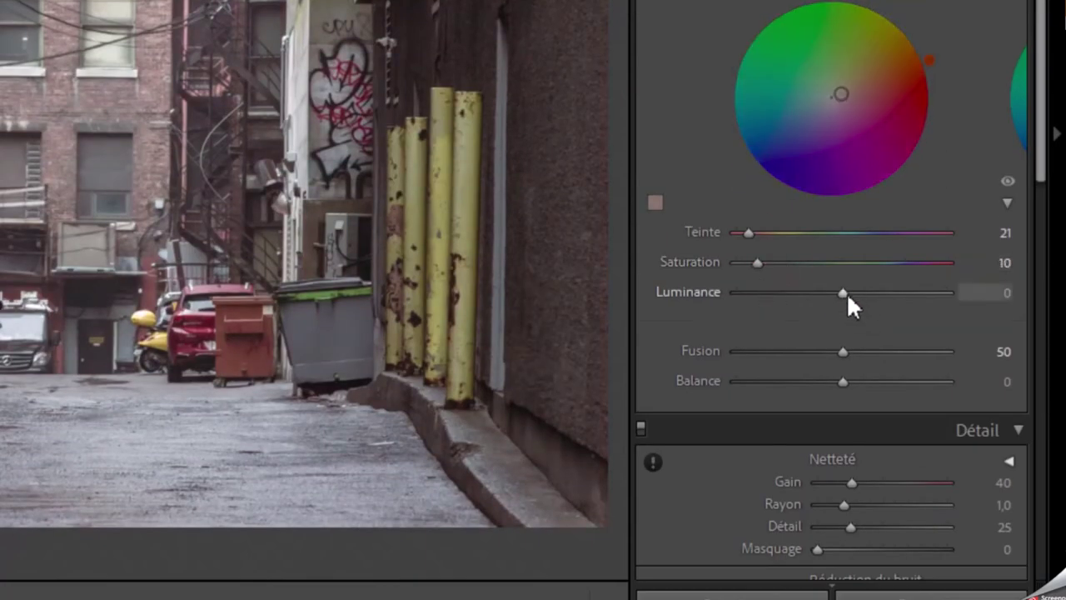
drag(848, 292, 819, 310)
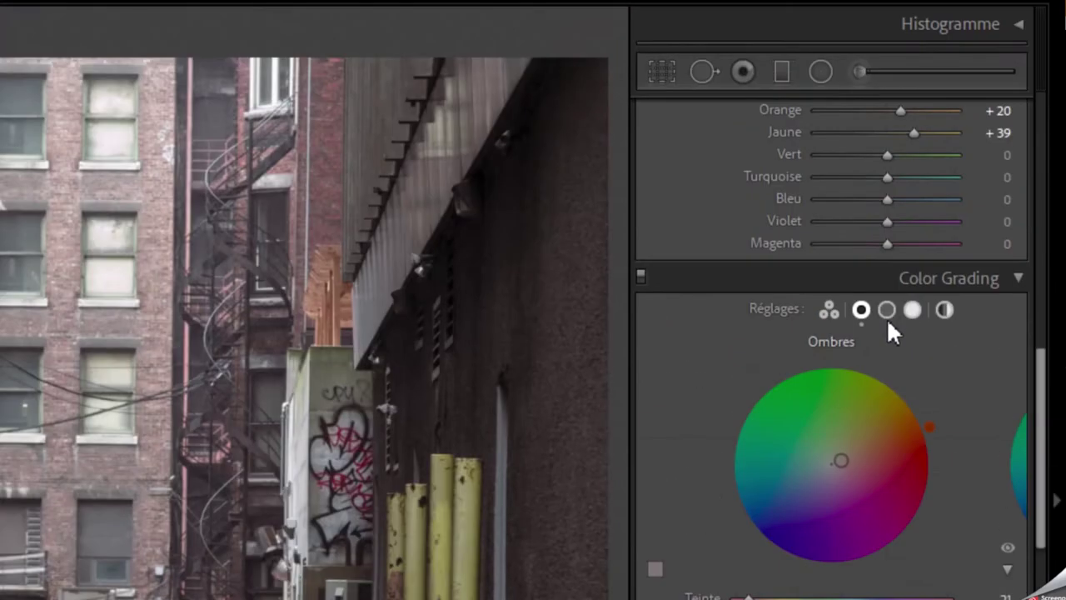
Step: Tint the midtones yellow-green, raise their saturation slightly, and set luminance to -26
click(888, 310)
drag(832, 463, 839, 452)
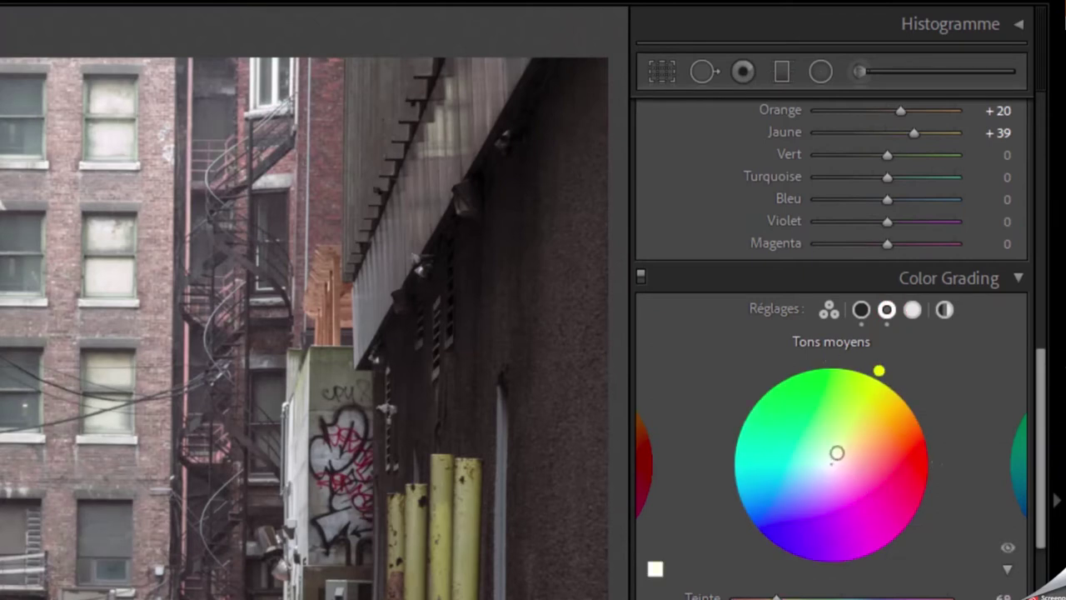
drag(884, 384, 863, 364)
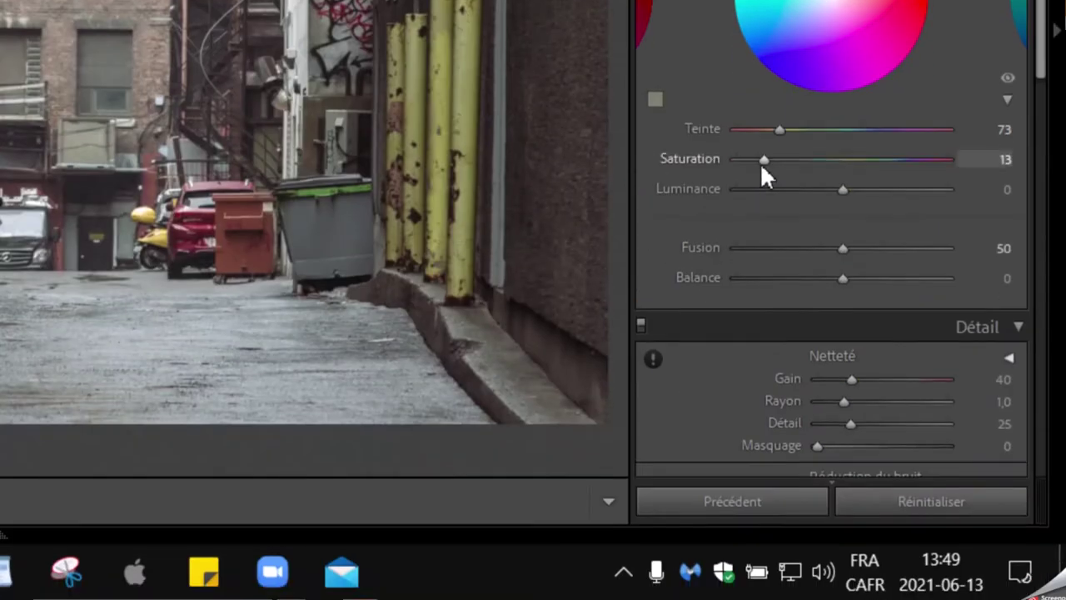
drag(761, 163, 765, 158)
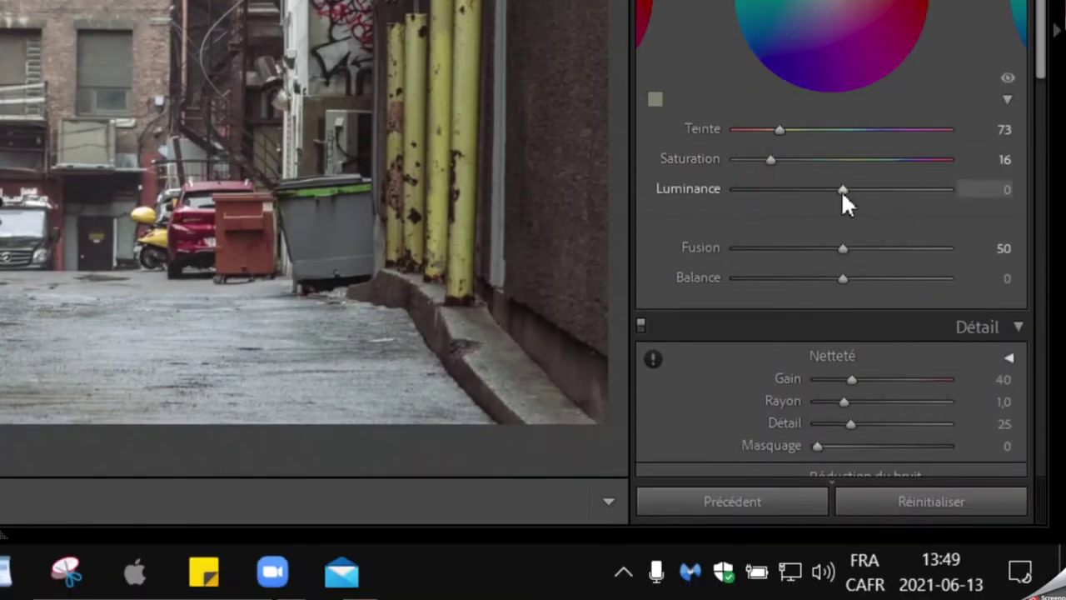
drag(843, 190, 815, 221)
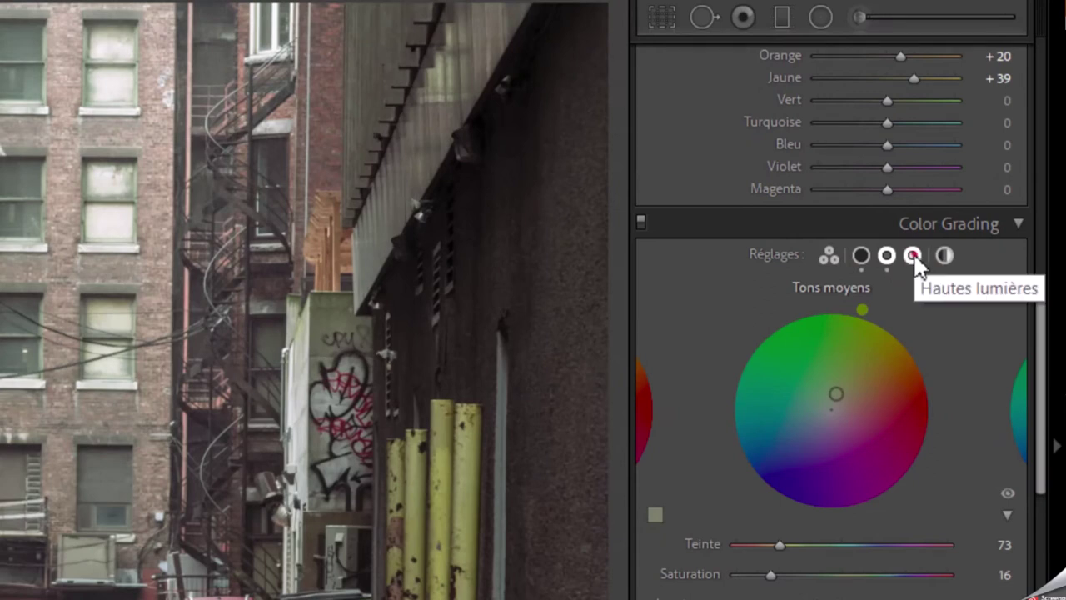
Step: Tint the highlights cyan at hue 180 with luminance raised to +14
click(914, 254)
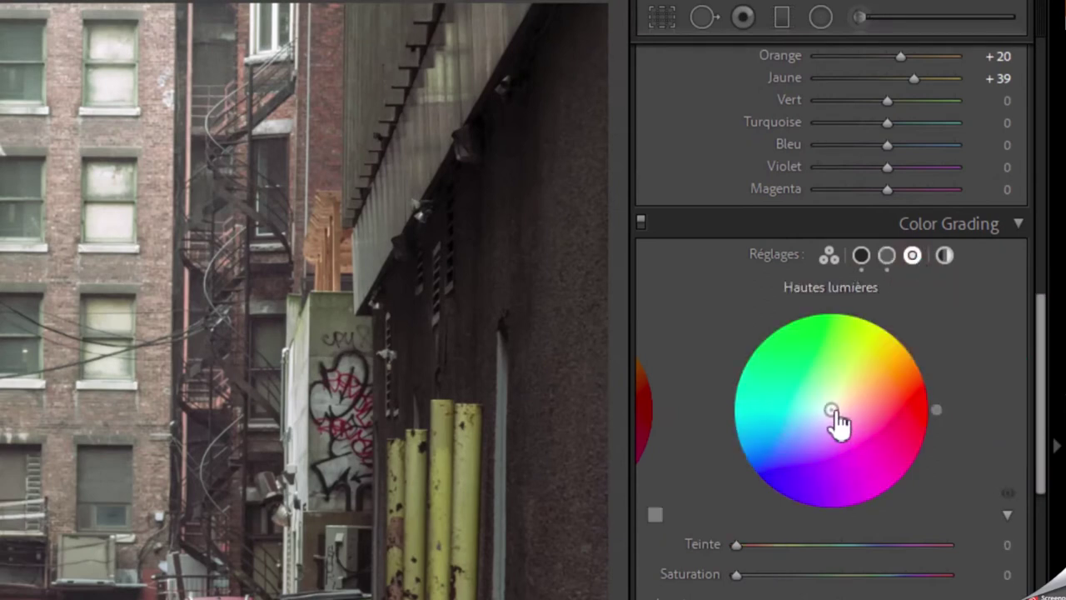
drag(833, 419, 721, 492)
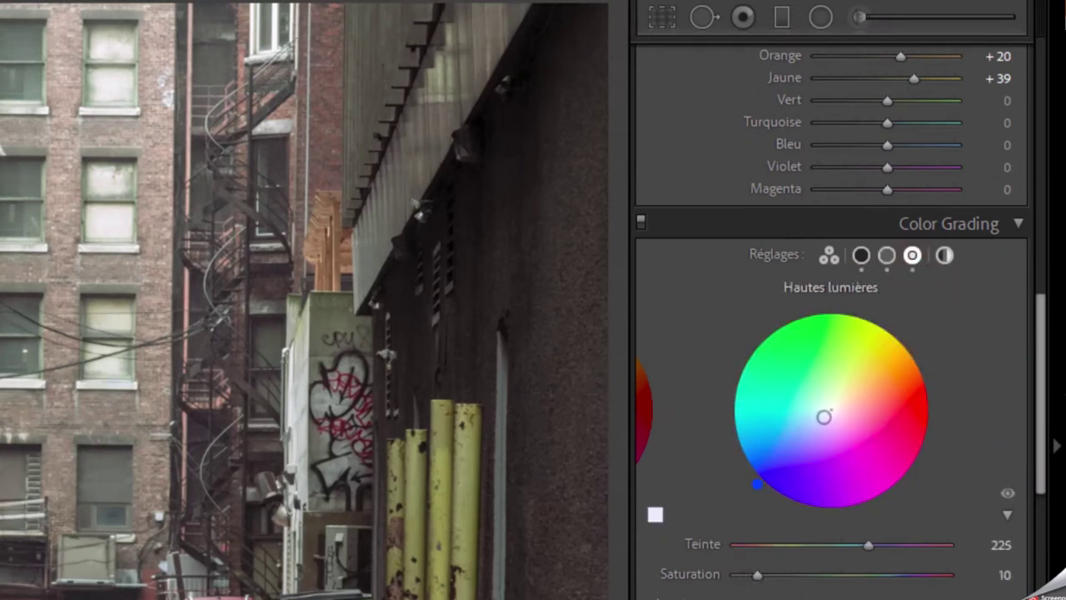
drag(828, 411, 821, 409)
drag(727, 400, 727, 409)
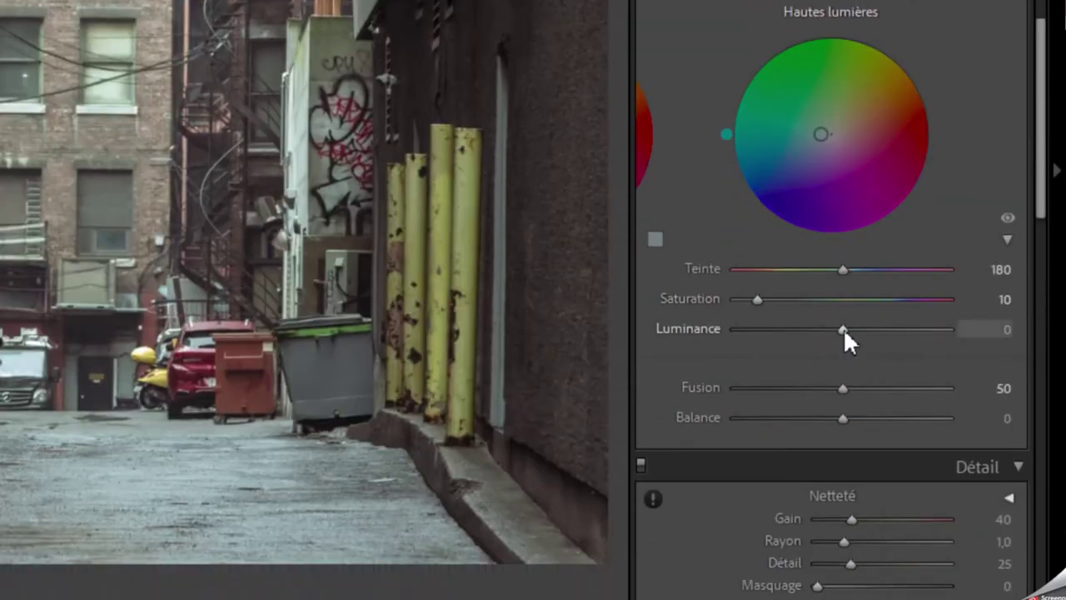
drag(843, 329, 859, 321)
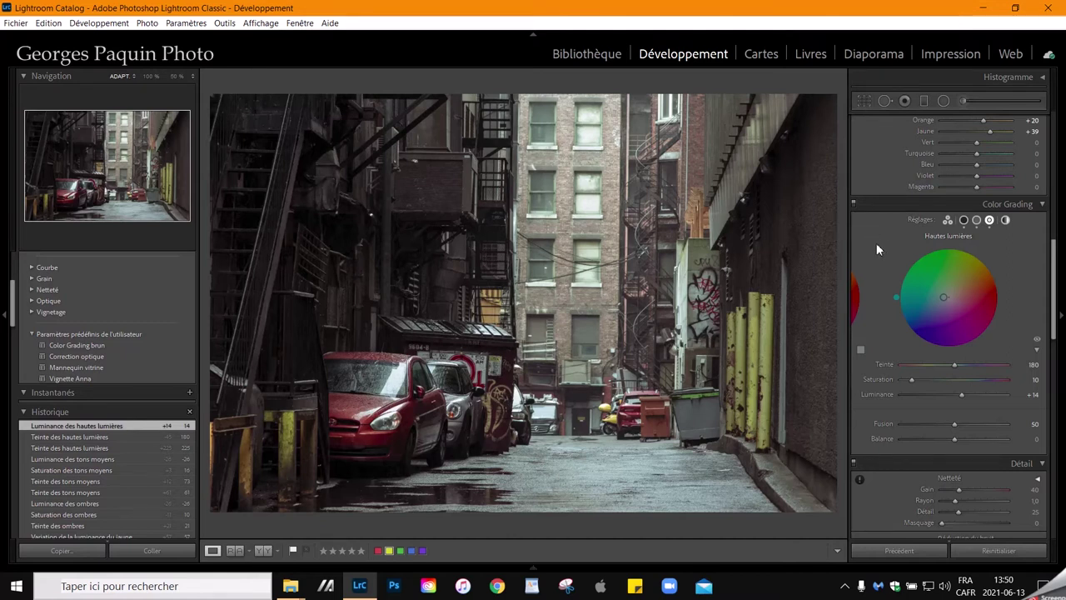
click(766, 389)
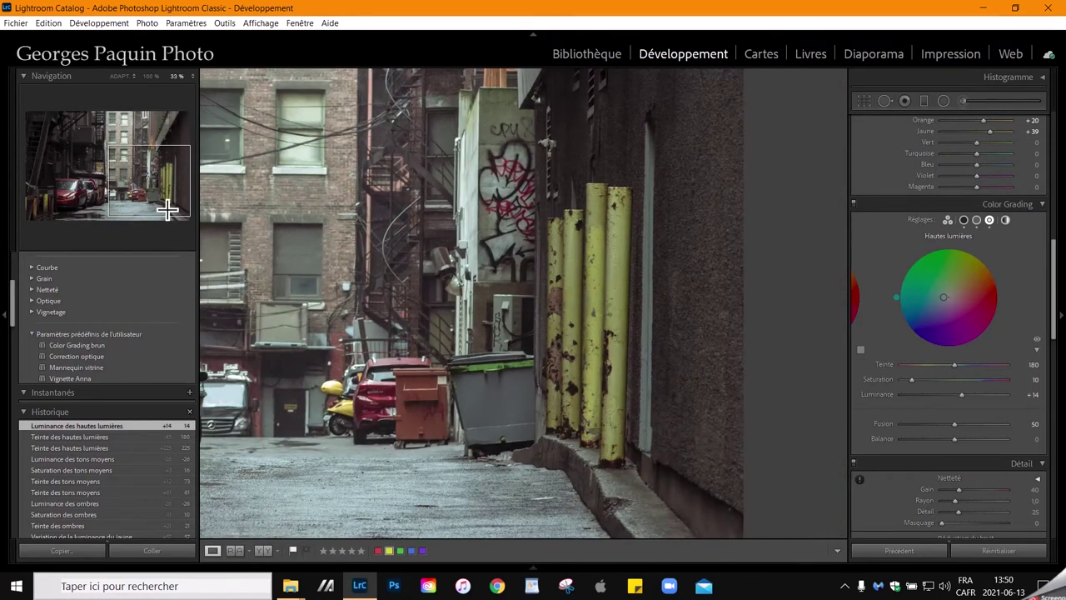
drag(166, 210, 72, 220)
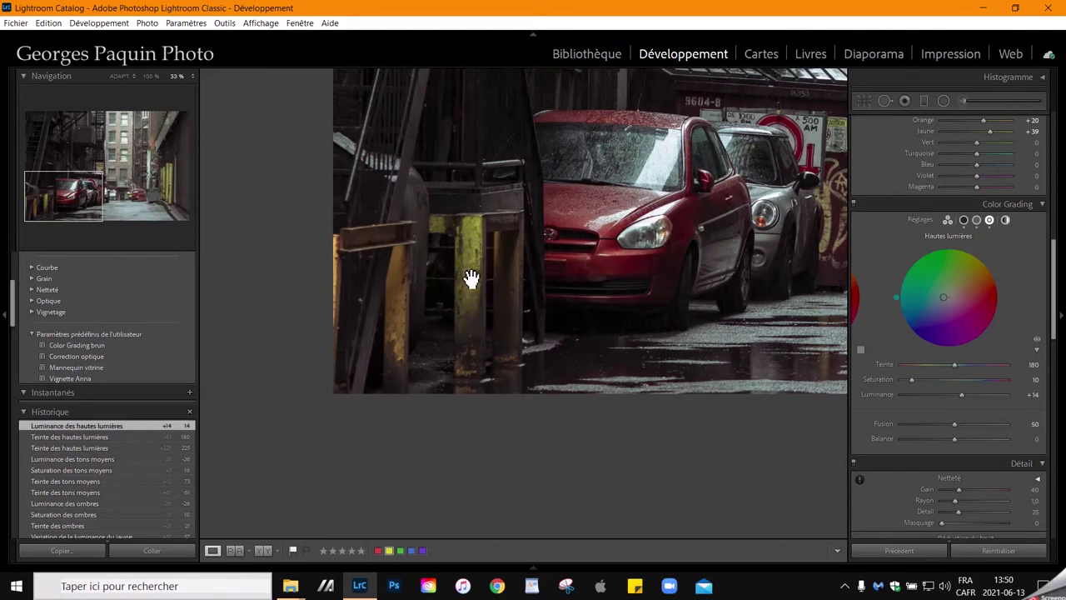
click(472, 277)
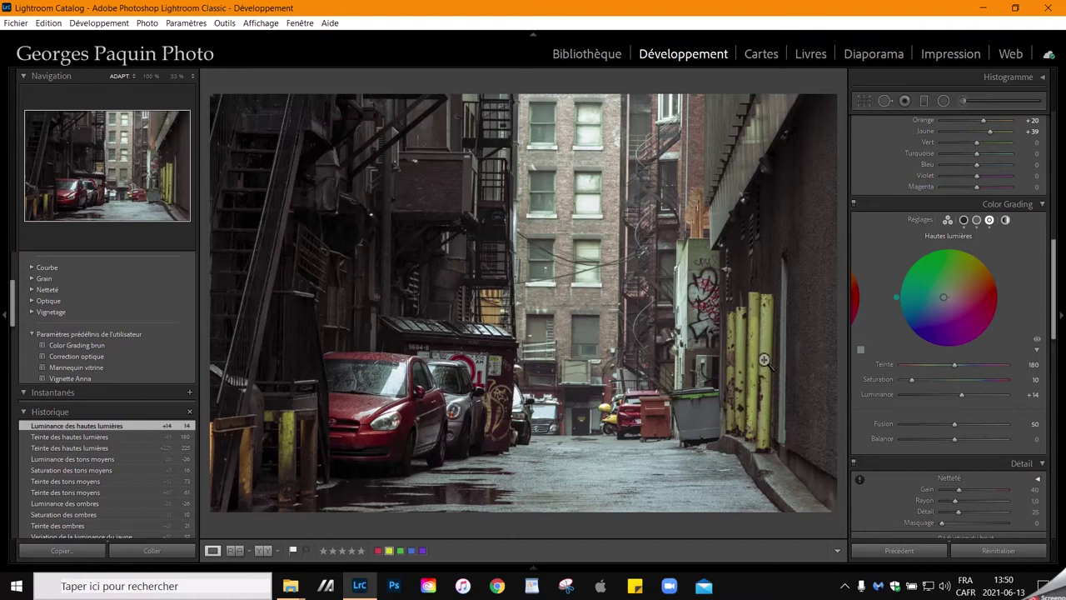
Step: Set the Green Primary hue to -100 and desaturate it to -31
scroll(878, 268, down, 5)
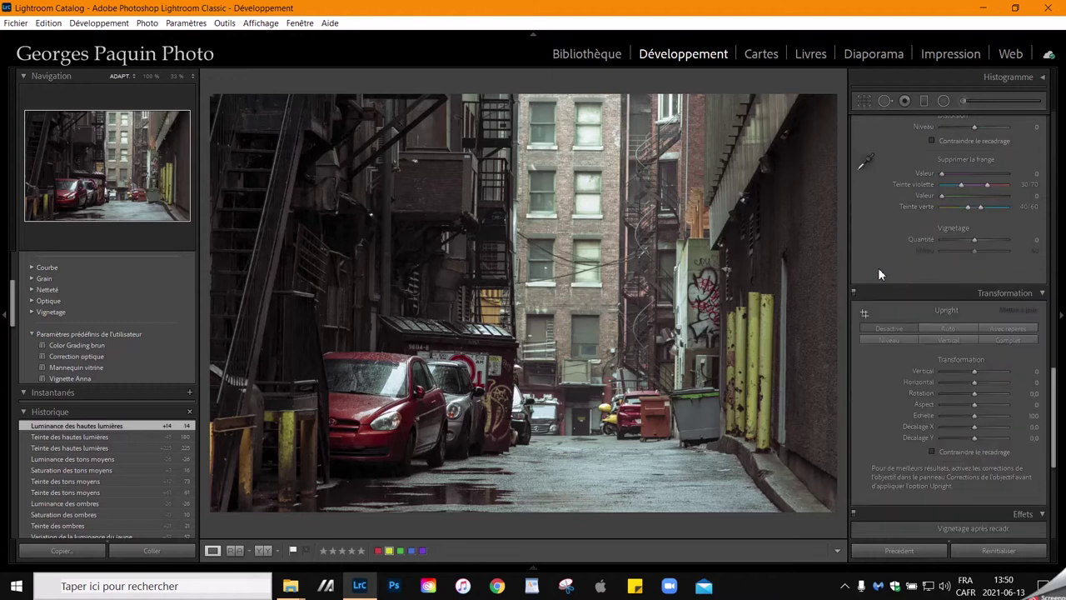
scroll(878, 267, down, 5)
scroll(878, 267, down, 3)
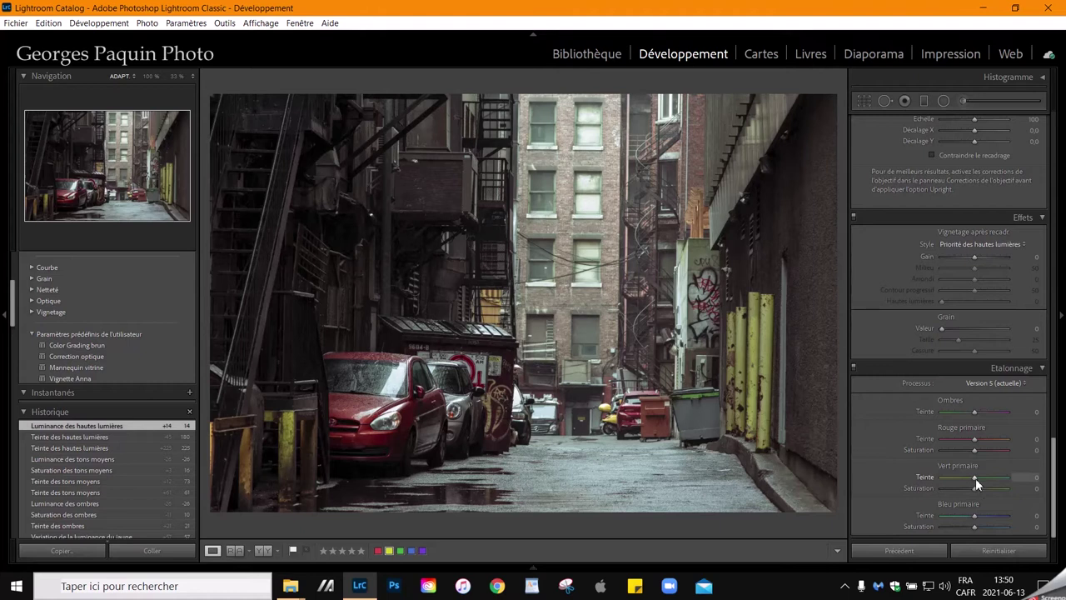
drag(975, 479, 933, 489)
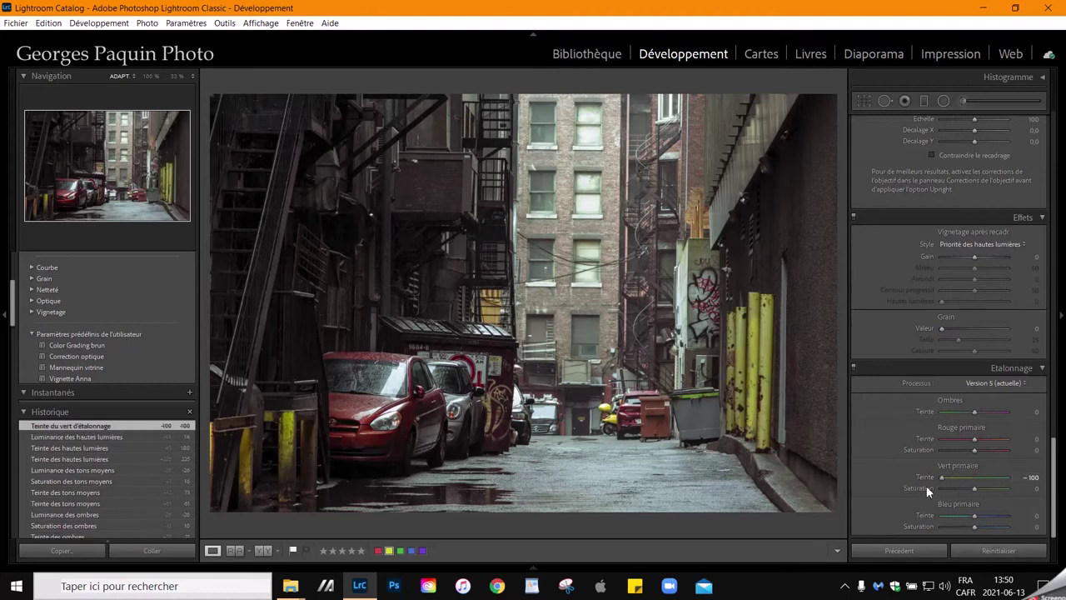
drag(975, 488, 962, 499)
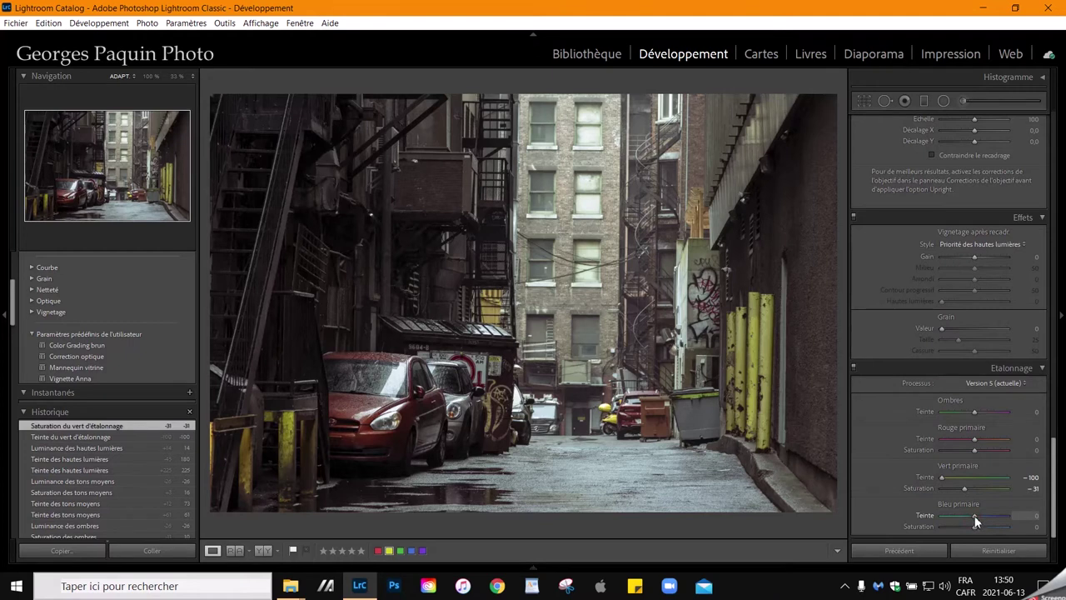
Step: Shift the Blue Primary hue to -39 and raise its saturation to +24
drag(975, 517, 956, 517)
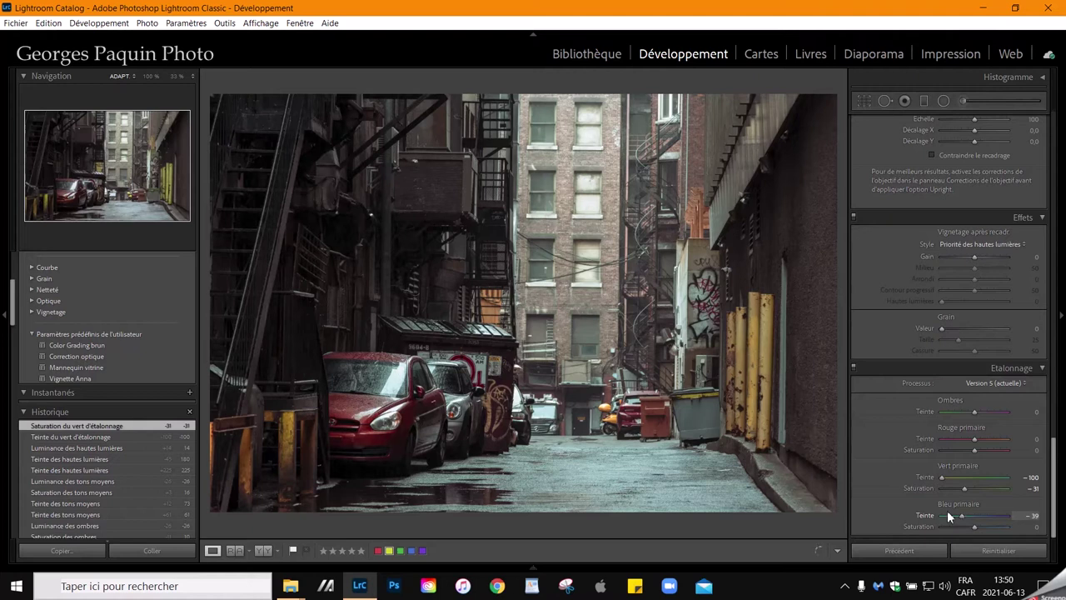
drag(947, 517, 947, 517)
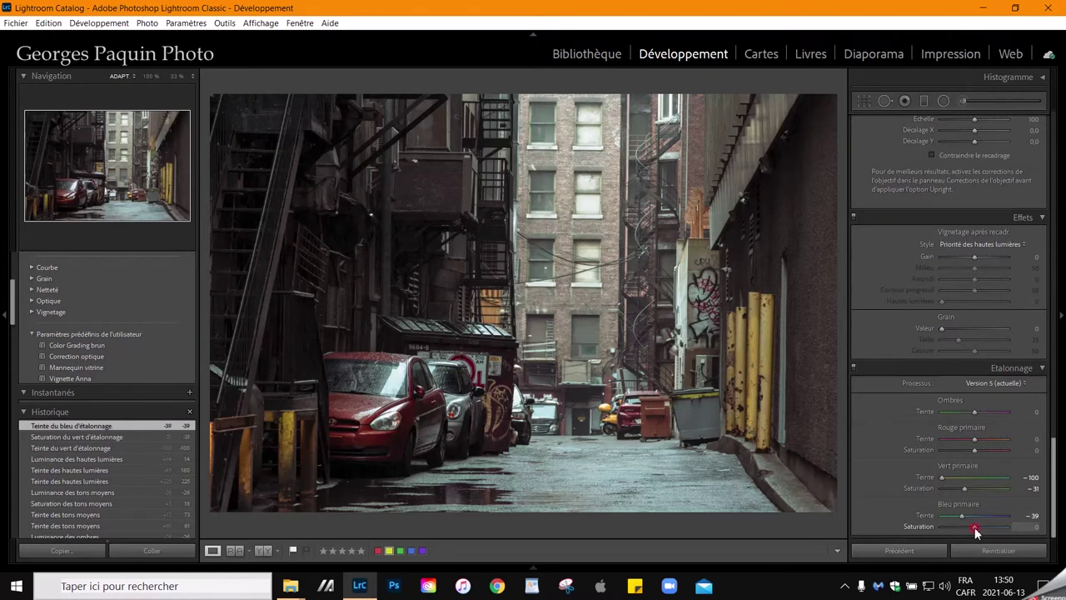
drag(976, 527, 983, 527)
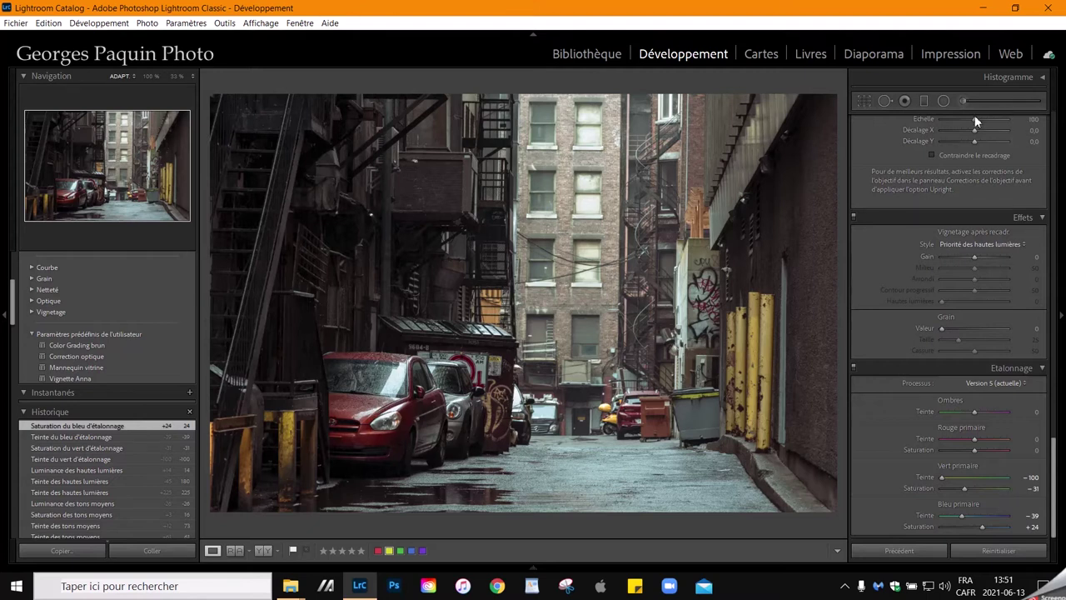
Step: Draw a radial filter over the alley and cars, reshape it, and set feather to 64
click(944, 101)
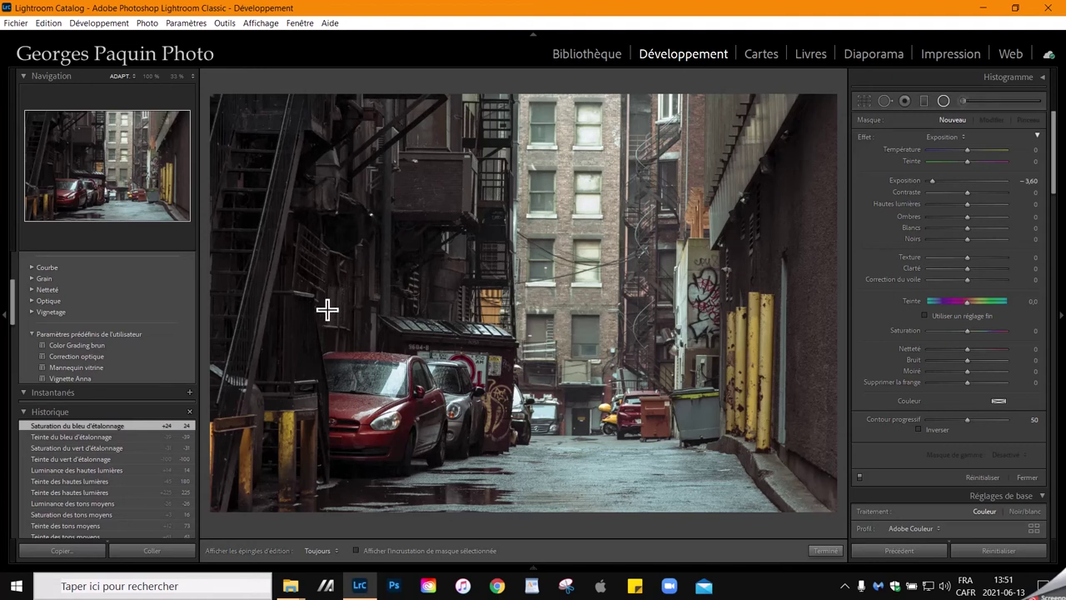
drag(327, 310, 557, 467)
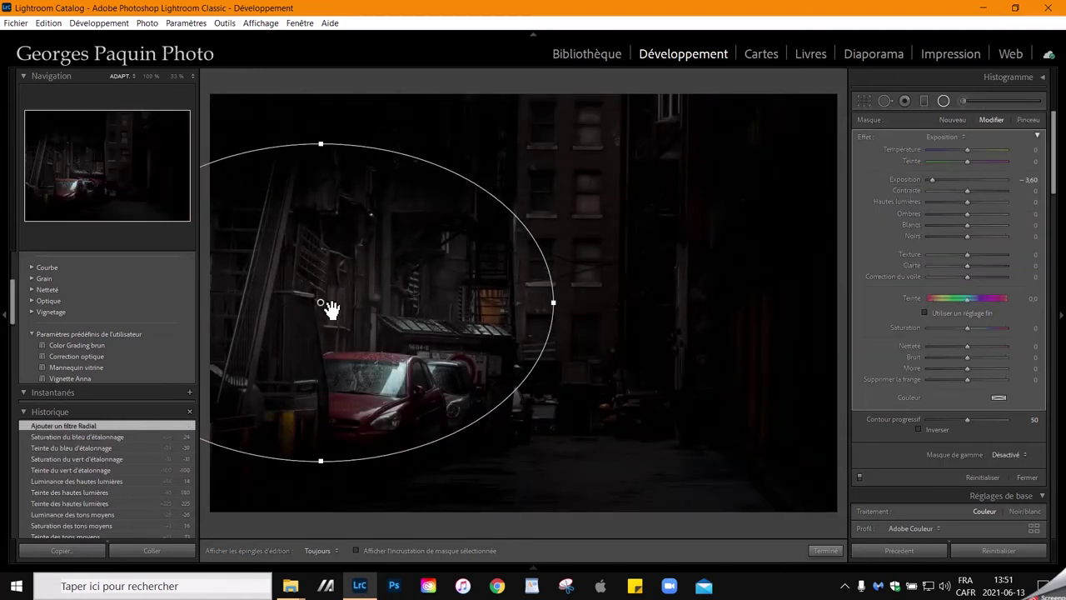
drag(329, 305, 400, 402)
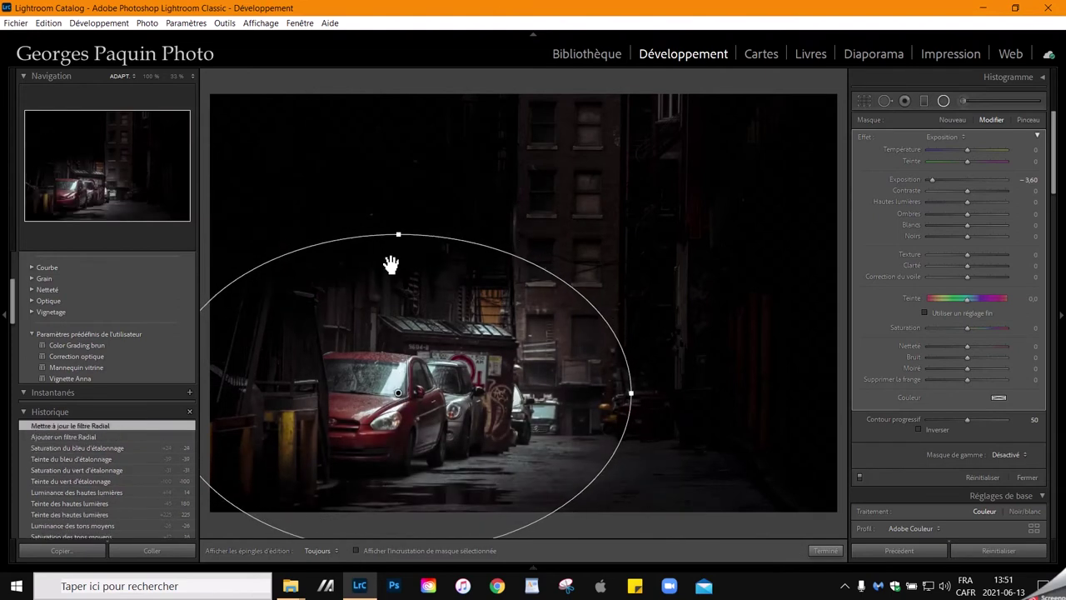
drag(401, 235, 401, 219)
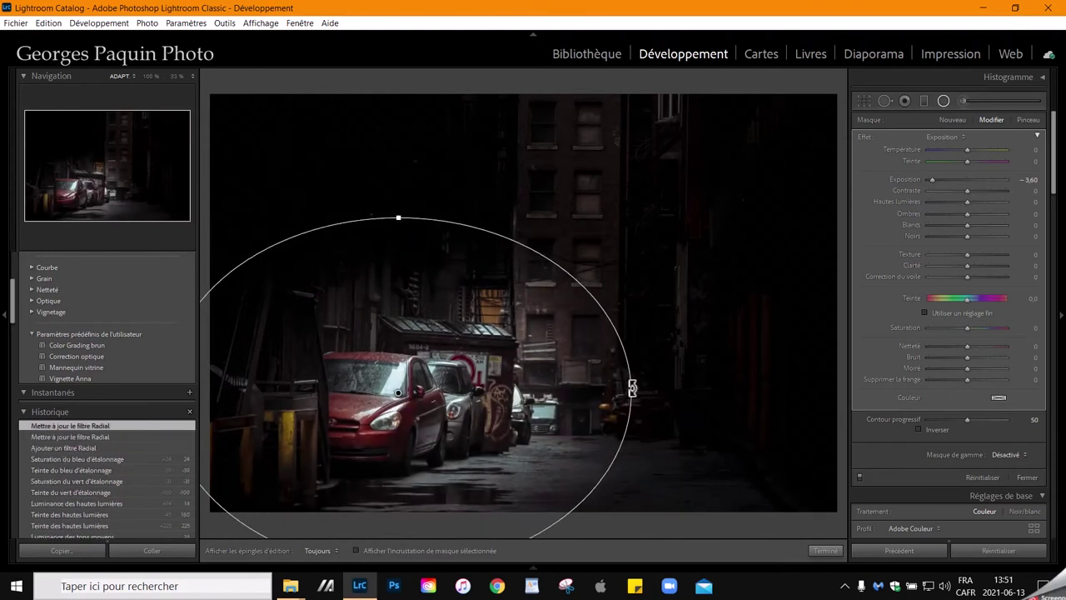
drag(632, 394, 643, 392)
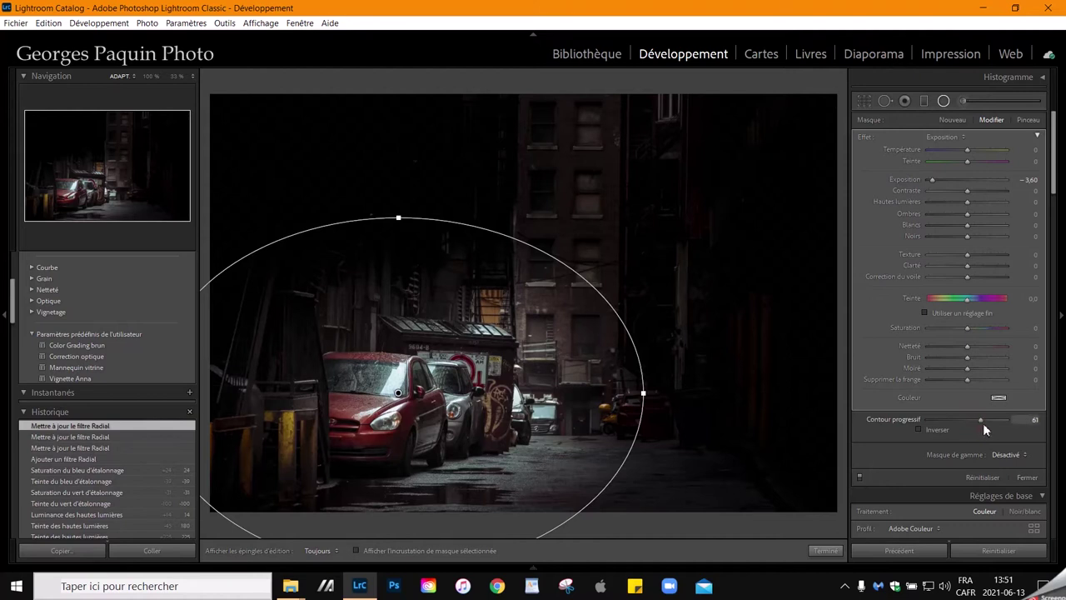
drag(983, 423, 984, 424)
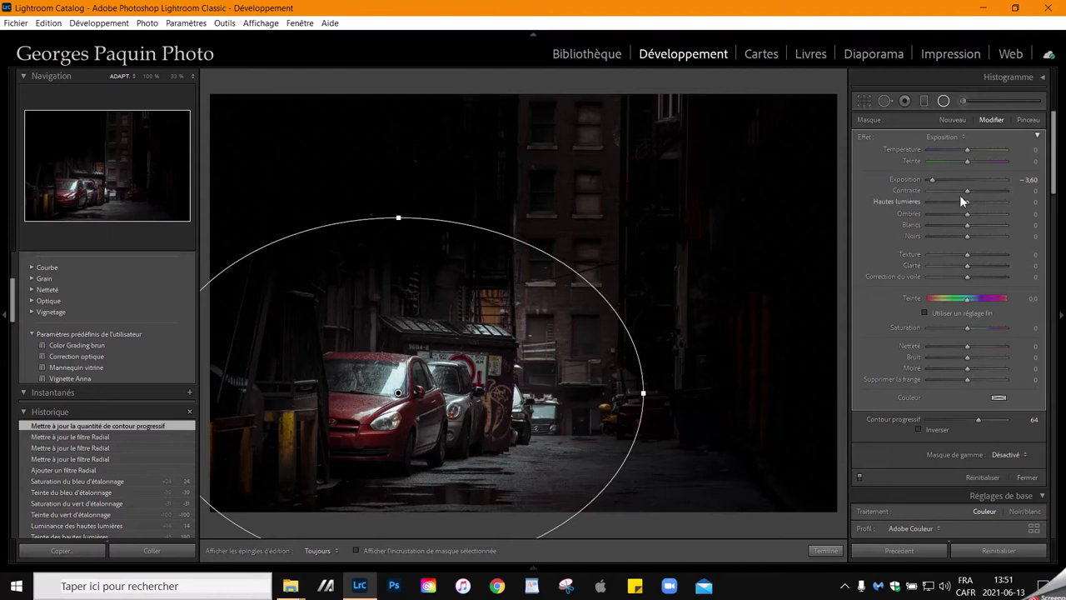
Step: Give the radial filter exposure -0.50, shadows 34 and highlights -27, then finish it
double_click(910, 180)
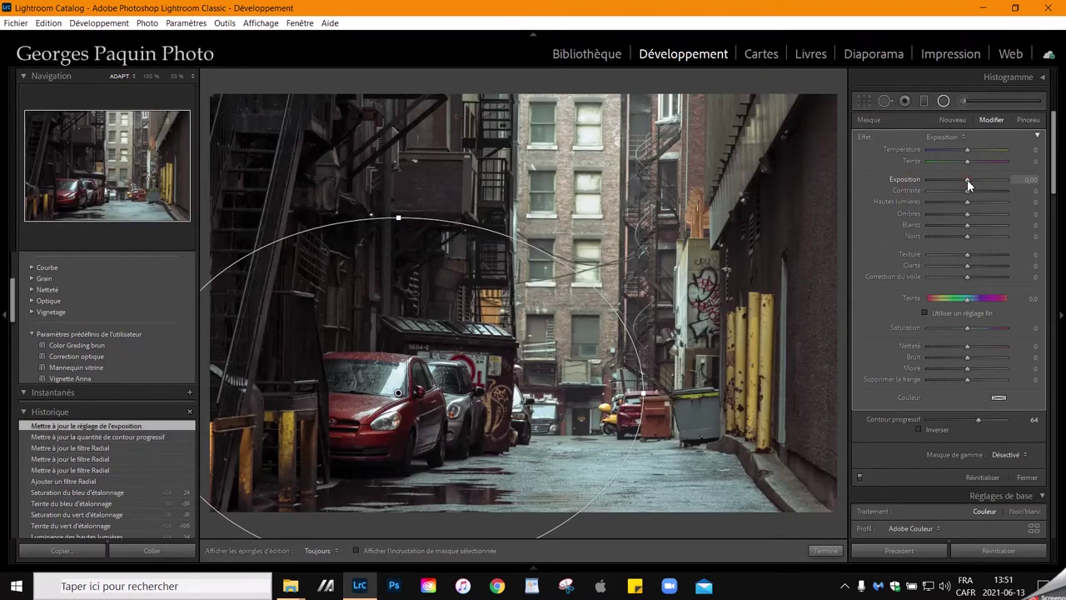
drag(967, 180, 966, 180)
scroll(967, 179, down, 6)
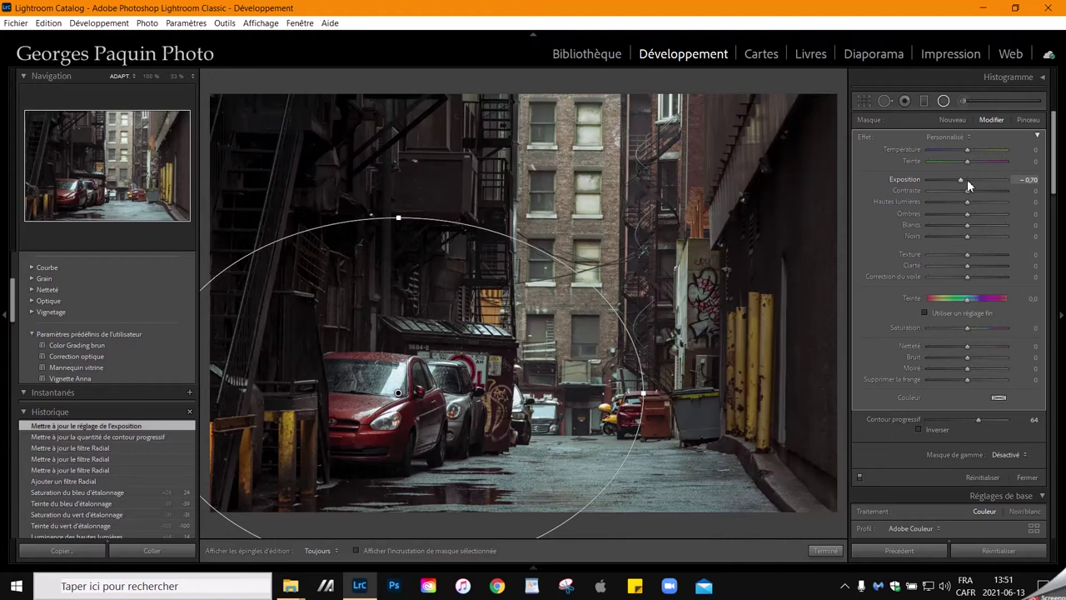
scroll(967, 179, up, 2)
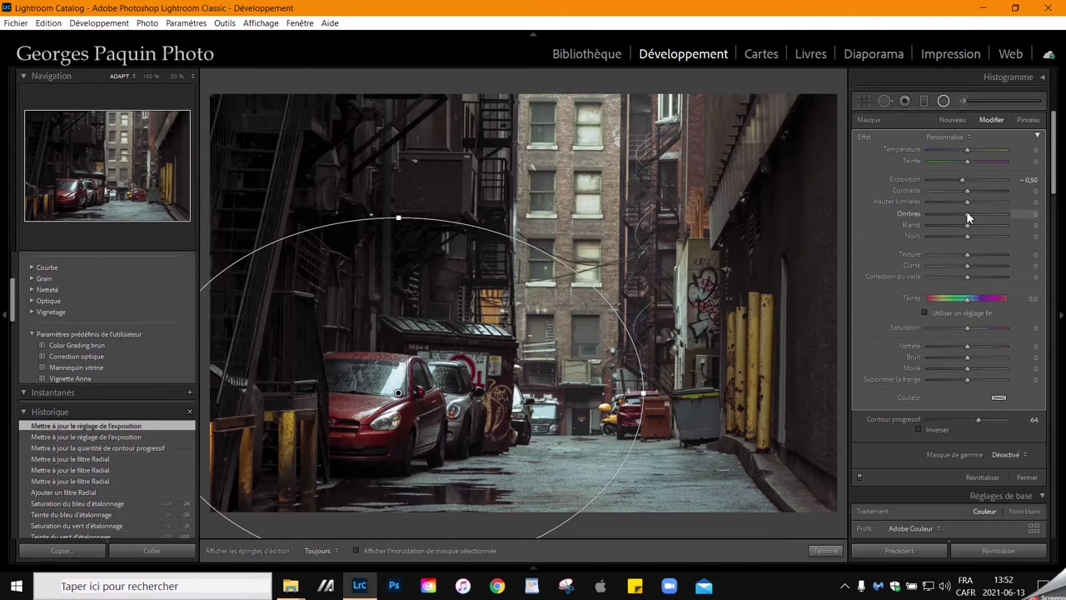
drag(967, 214, 981, 216)
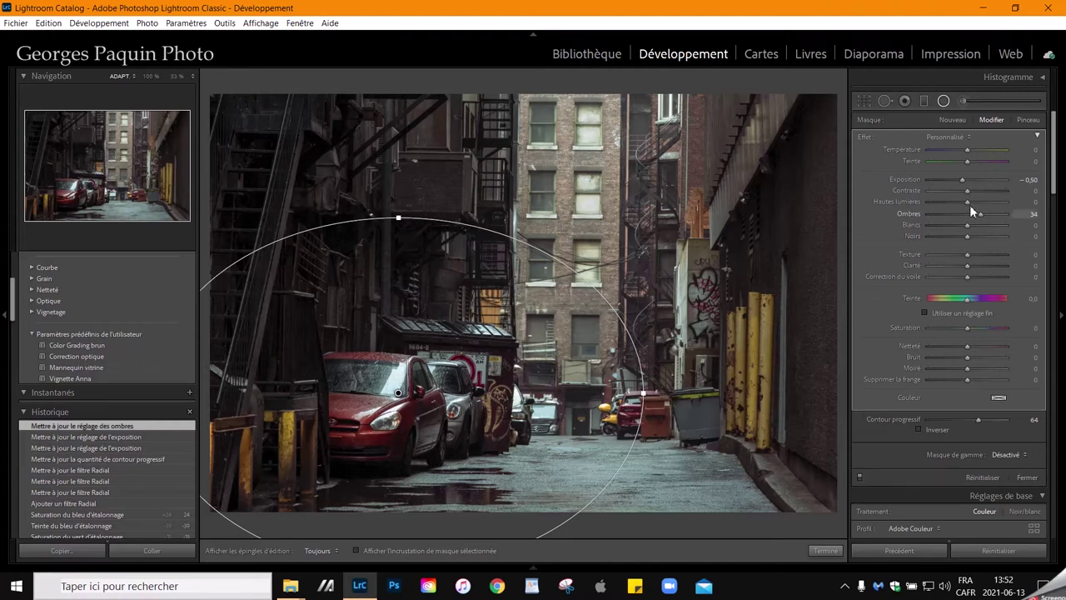
drag(967, 202, 957, 208)
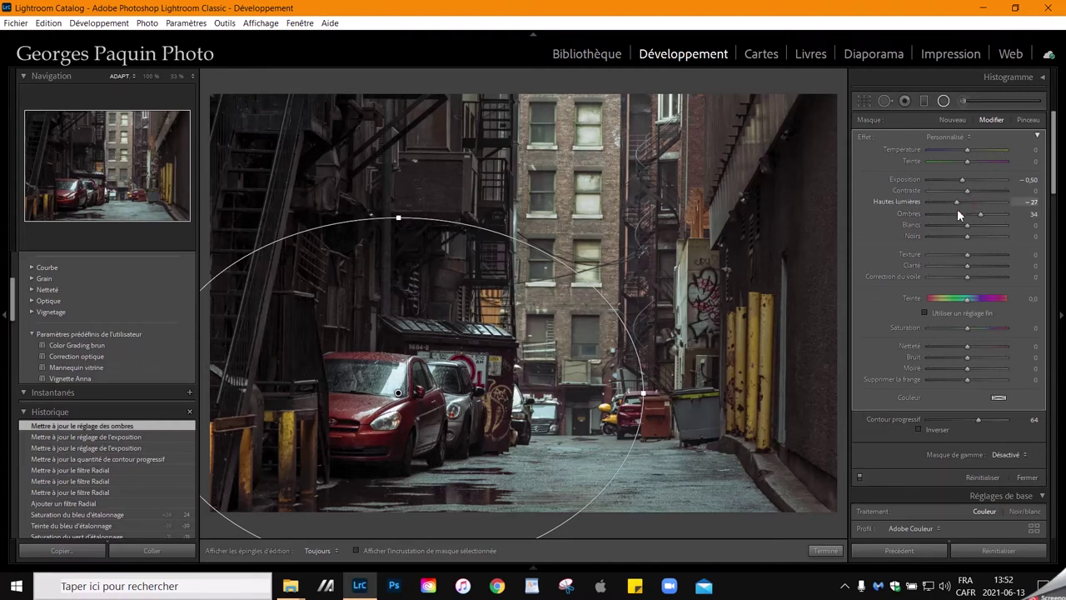
click(825, 551)
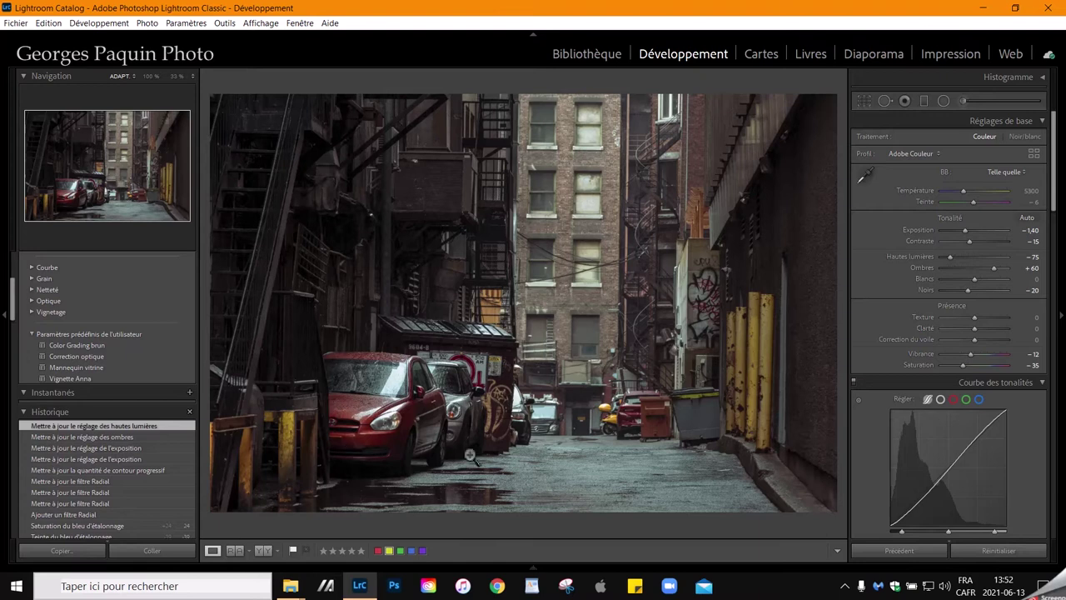
Step: Zoom to the parked cars and set up an Exposure +0.40 brush with density 75
click(392, 426)
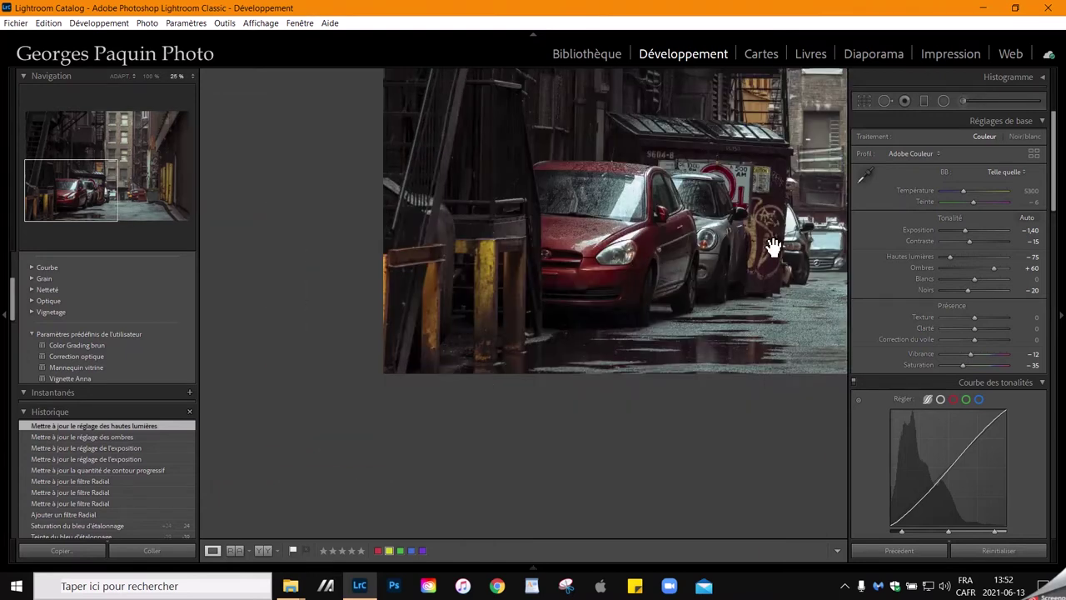
drag(774, 245, 613, 272)
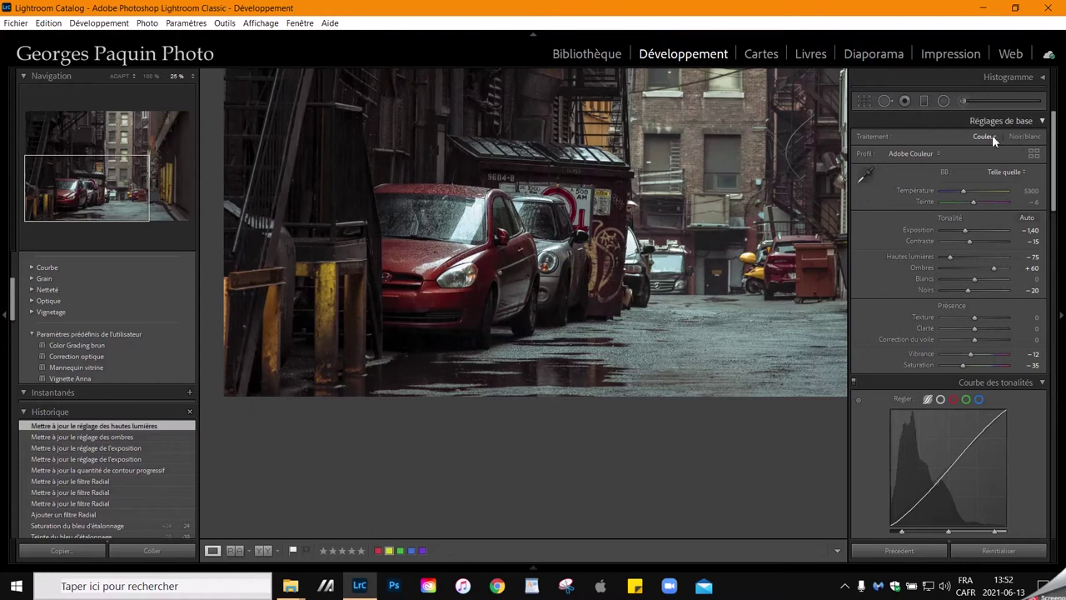
click(962, 101)
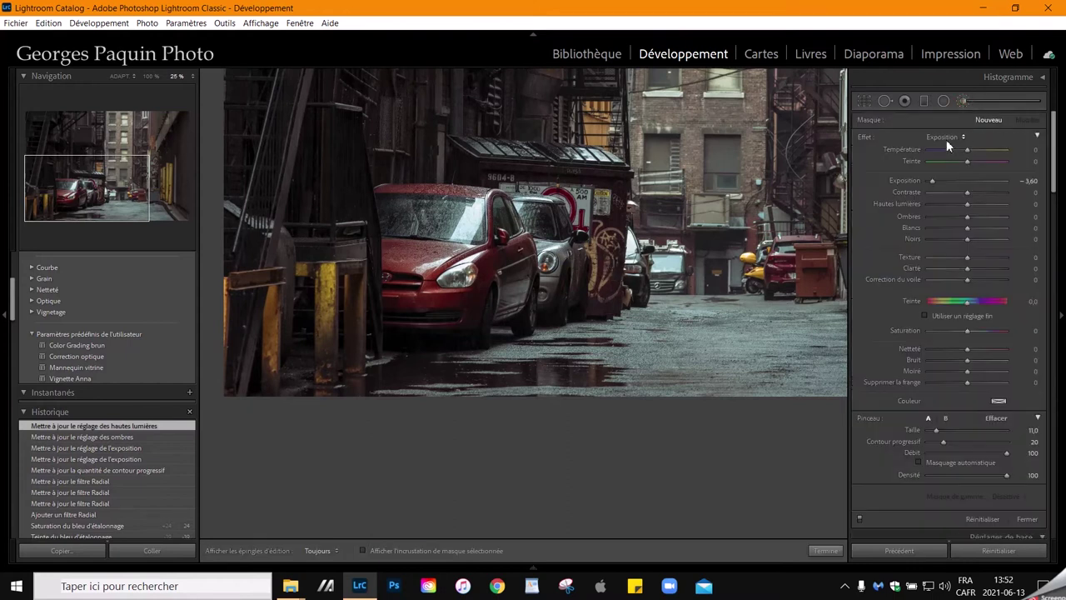
click(949, 135)
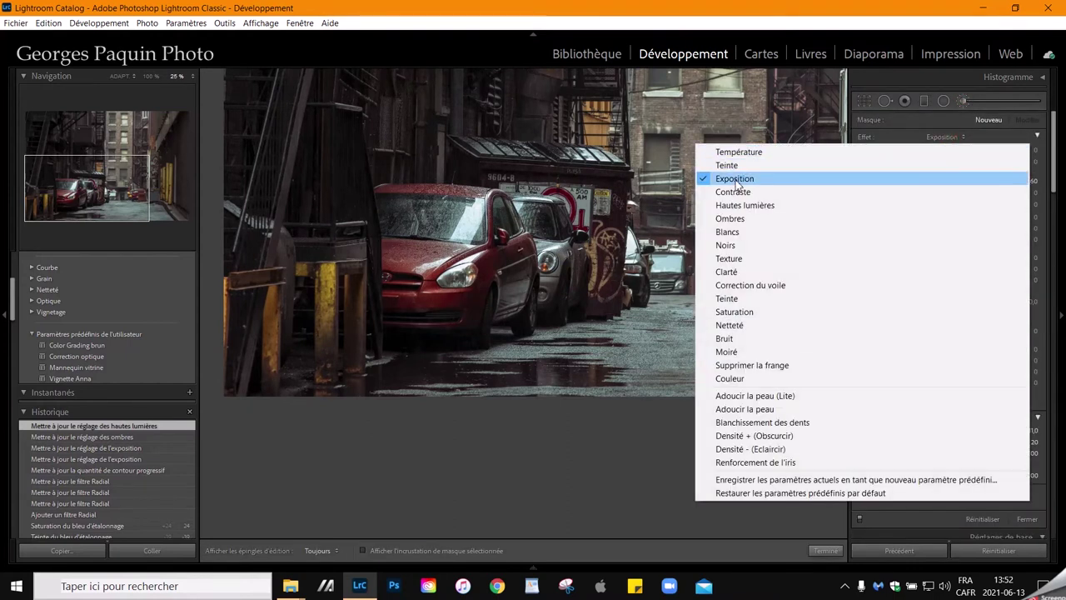
click(977, 178)
mouse_move(933, 180)
mouse_down()
mouse_move(972, 188)
mouse_move(981, 219)
mouse_up()
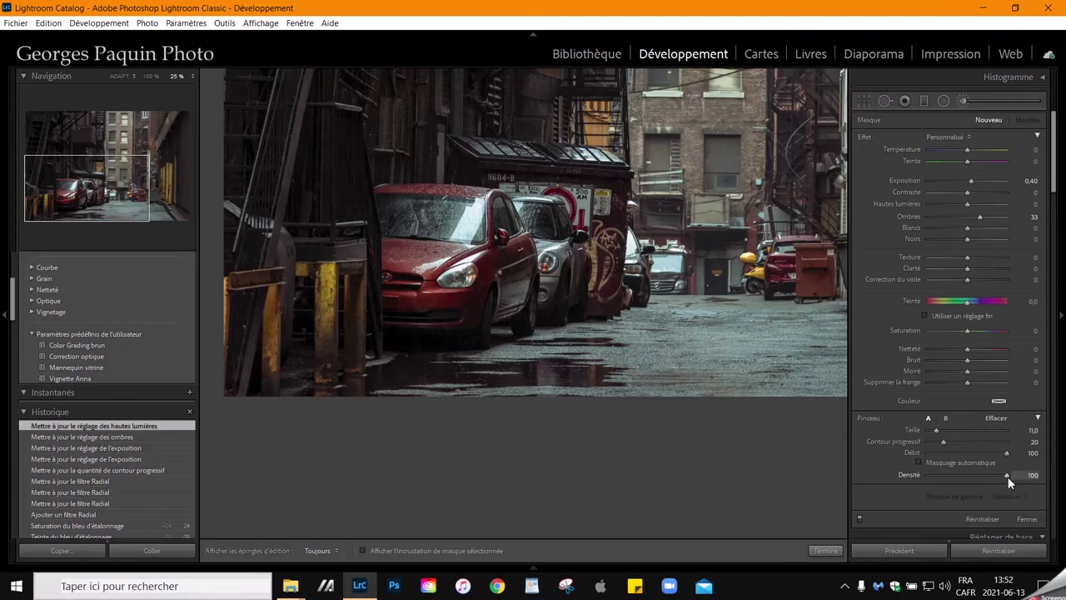
mouse_move(1007, 477)
mouse_down()
mouse_move(988, 478)
mouse_move(992, 453)
mouse_up()
Step: Brush the red and silver cars' windshields, finish, and fit the whole photo back in view
scroll(383, 242, up, 3)
scroll(351, 211, up, 5)
key(h)
key(shift+bracketleft)
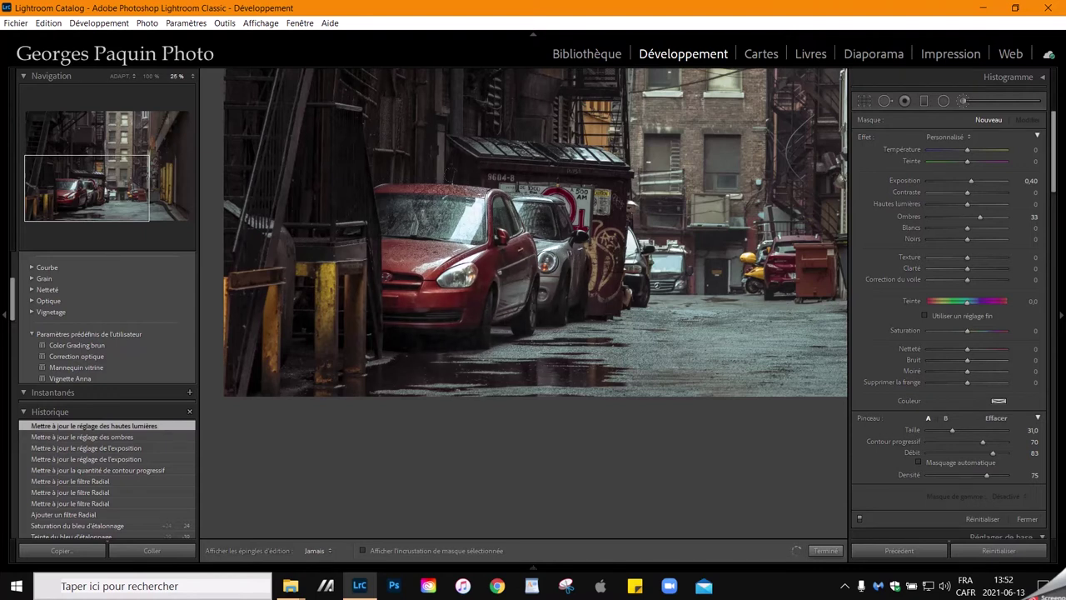
click(463, 207)
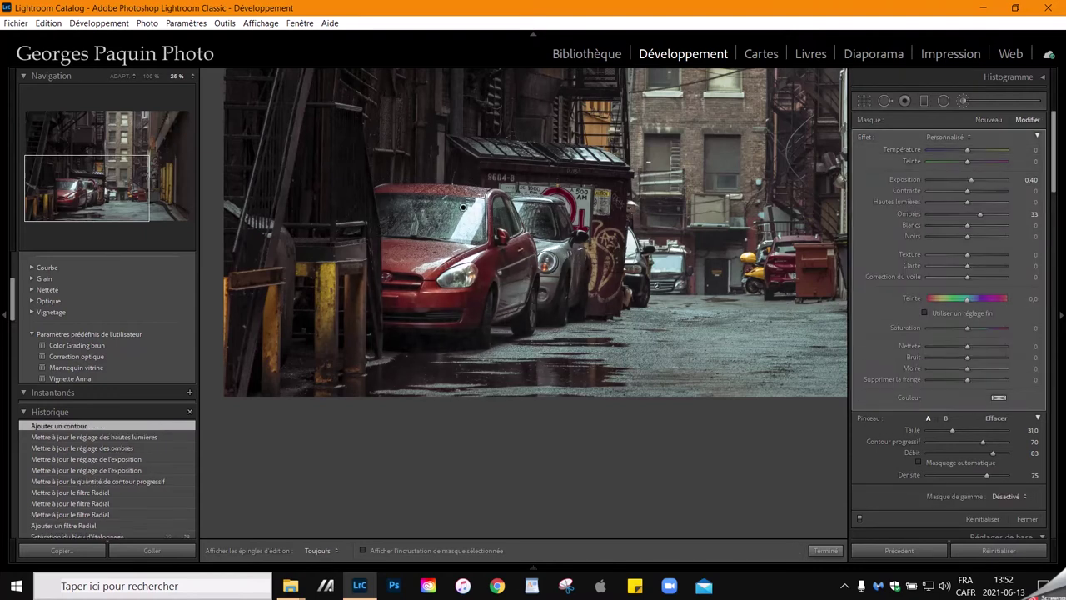
click(581, 199)
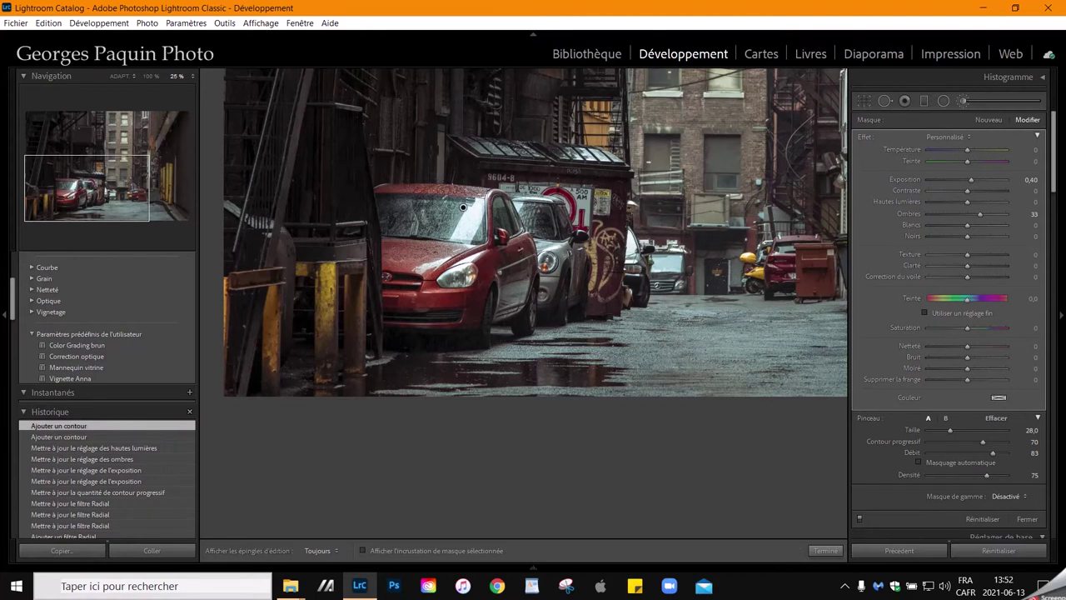
click(826, 551)
click(493, 367)
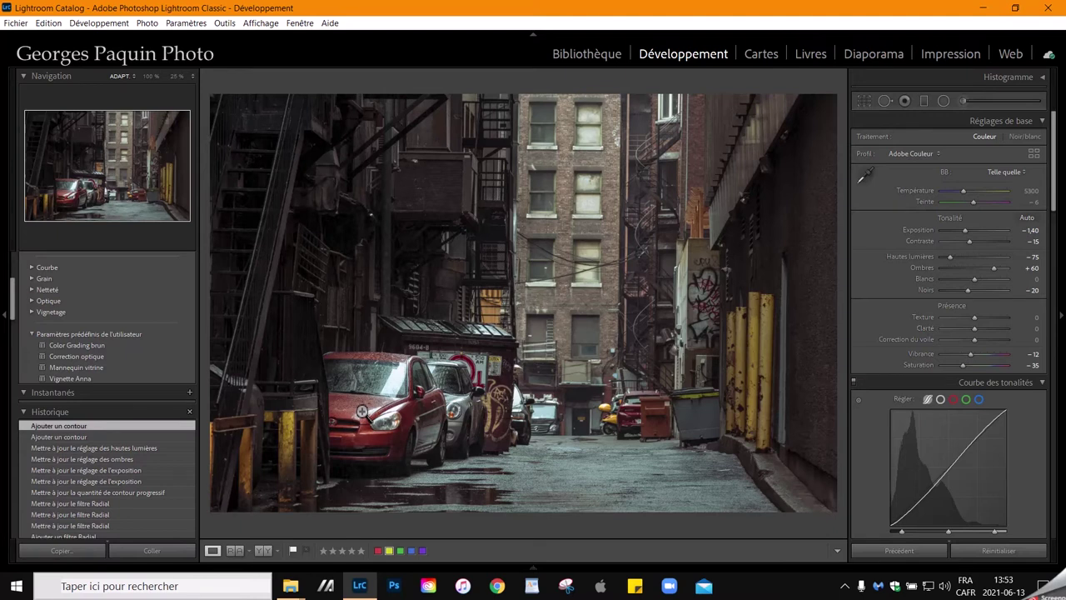
Step: Zoom in on the red car and start a new brush with flow 100 and Auto Mask on
click(361, 409)
key(ctrl+minus)
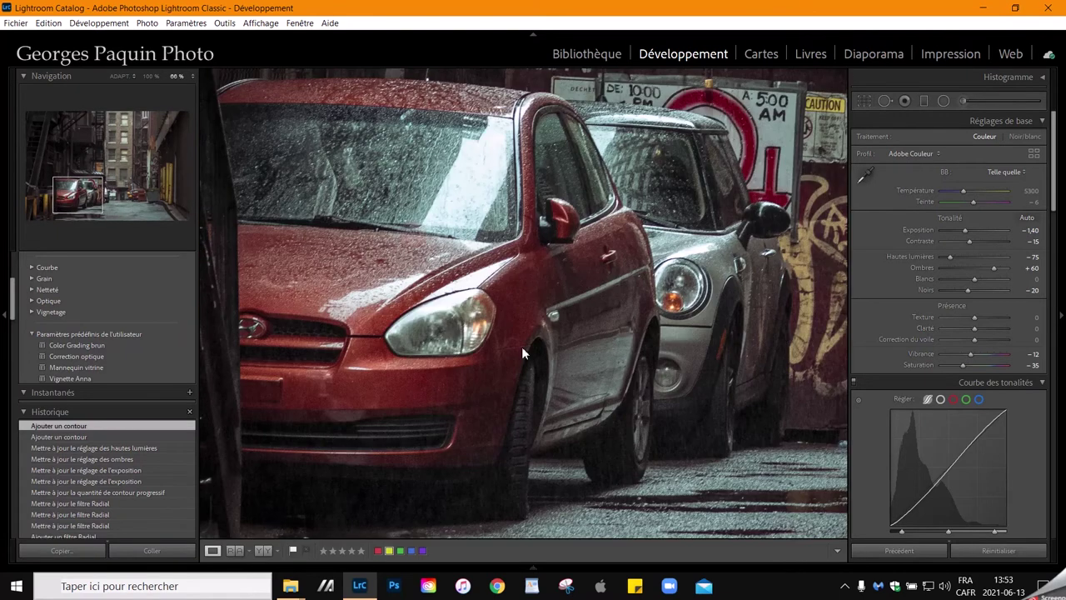
drag(533, 356, 587, 361)
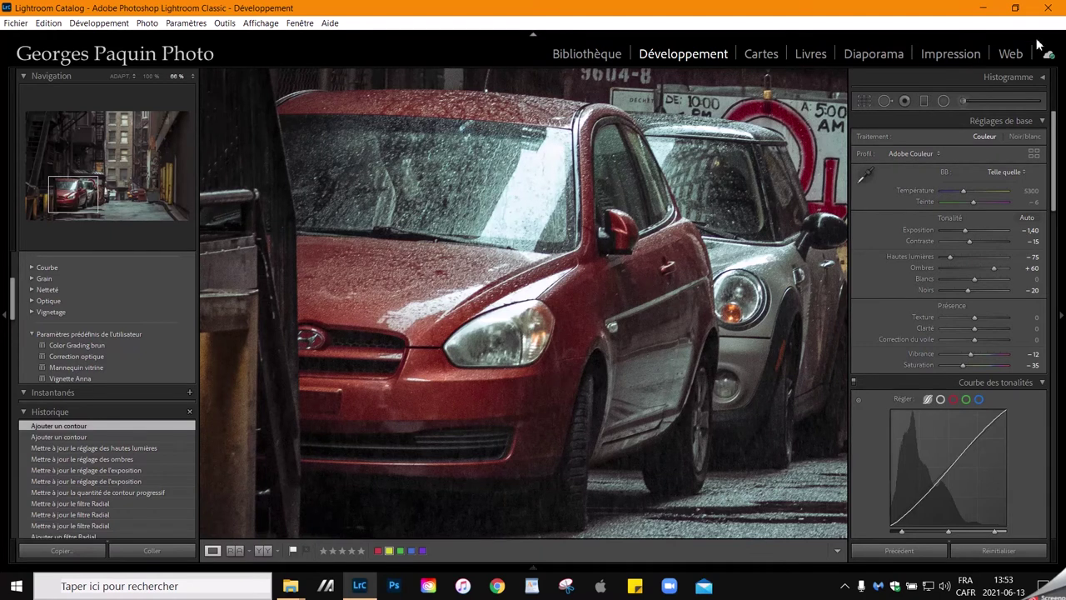
click(959, 99)
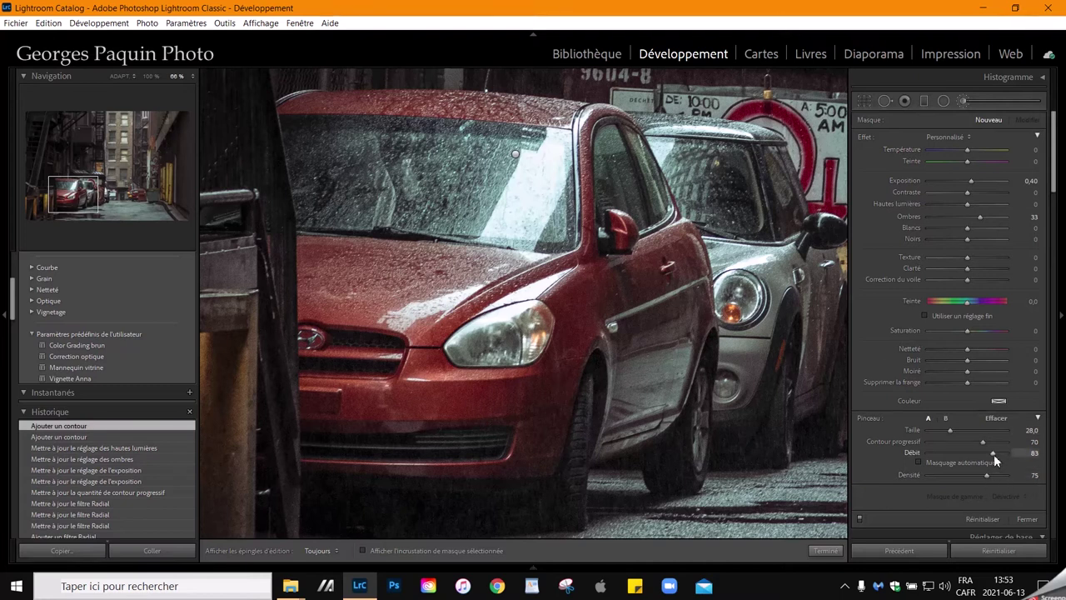
mouse_move(994, 454)
mouse_down()
mouse_move(1010, 454)
mouse_move(1027, 481)
mouse_up()
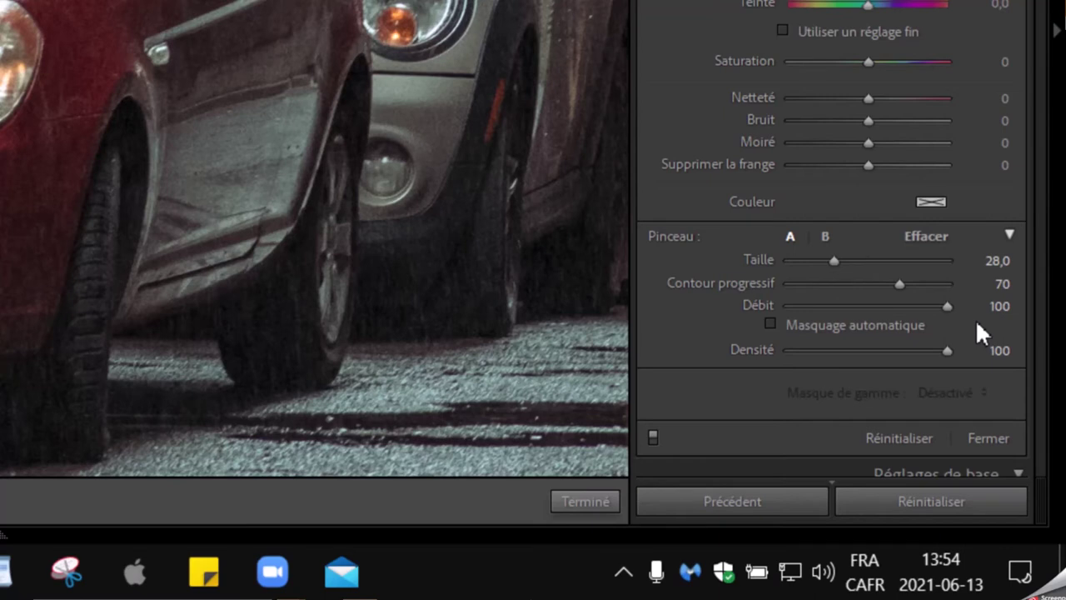
click(771, 325)
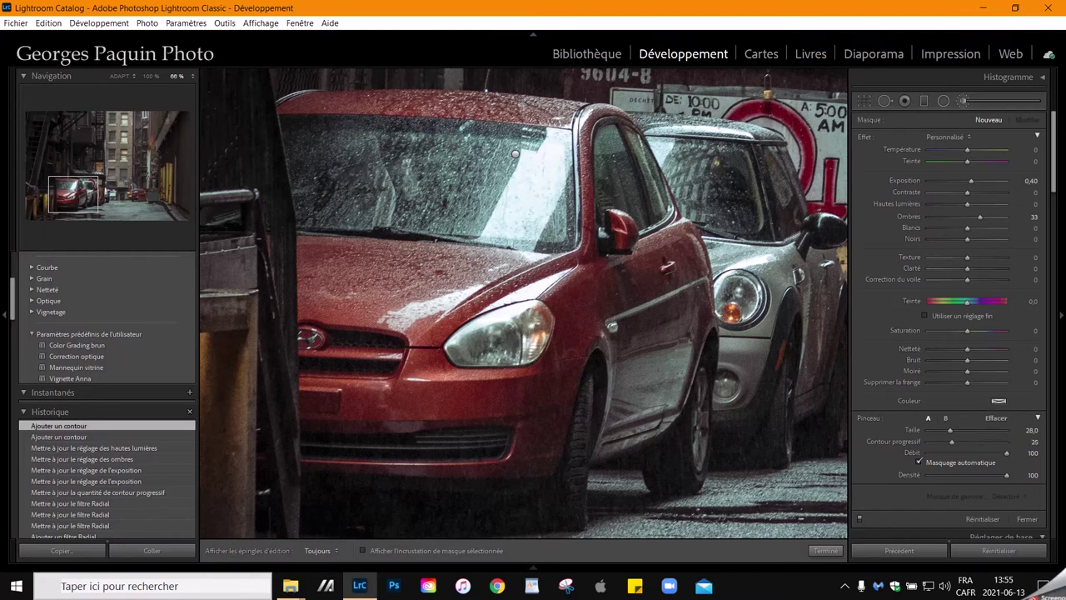
Step: Set the brush feather to 0, shrink the brush, and set its hue to -166.6
key(shift+bracketleft)
key(bracketleft)
drag(963, 303, 934, 309)
scroll(311, 242, down, 3)
Step: Paint the red car's hood, grille and bumper teal
mouse_move(301, 237)
mouse_down()
mouse_move(400, 254)
mouse_move(471, 296)
mouse_move(408, 371)
mouse_move(466, 304)
mouse_move(337, 308)
mouse_move(429, 293)
mouse_up()
drag(329, 281, 458, 285)
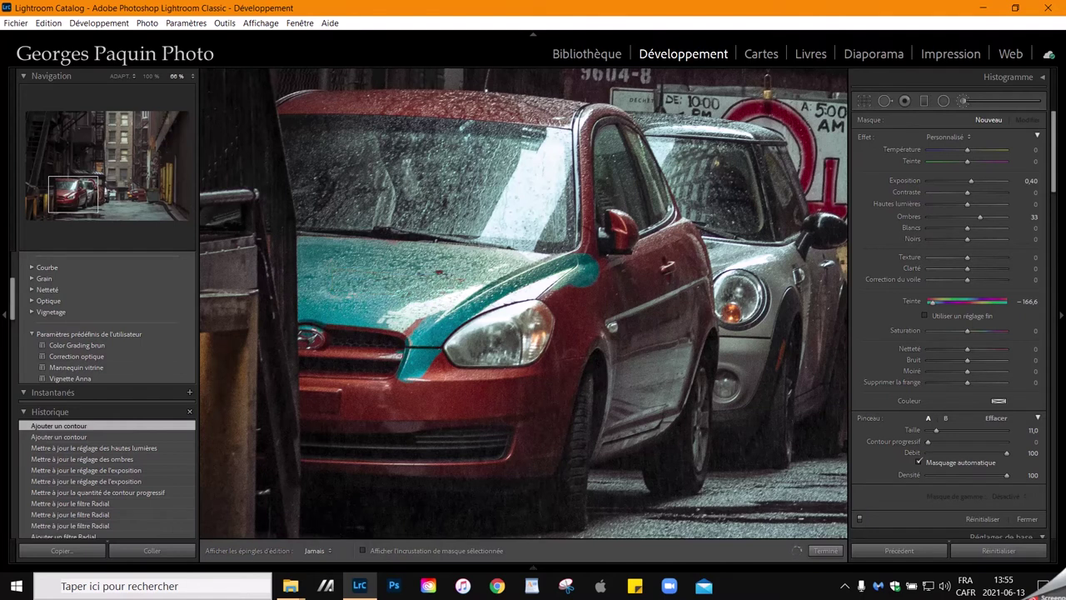
drag(317, 333, 321, 385)
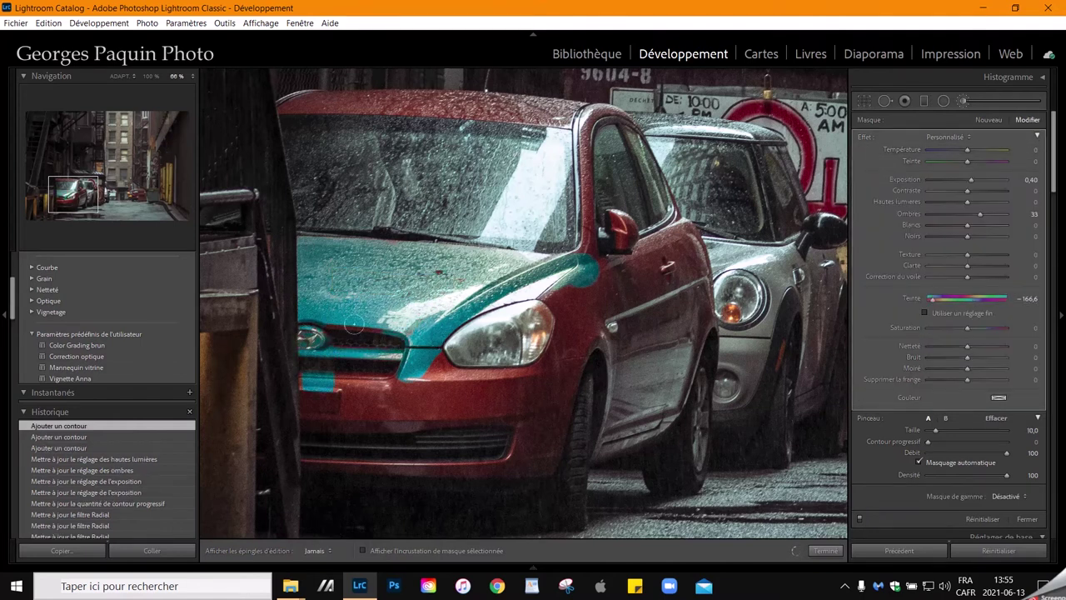
mouse_move(302, 379)
mouse_down()
mouse_move(413, 390)
mouse_move(300, 400)
mouse_move(442, 367)
mouse_move(517, 370)
mouse_up()
key(h)
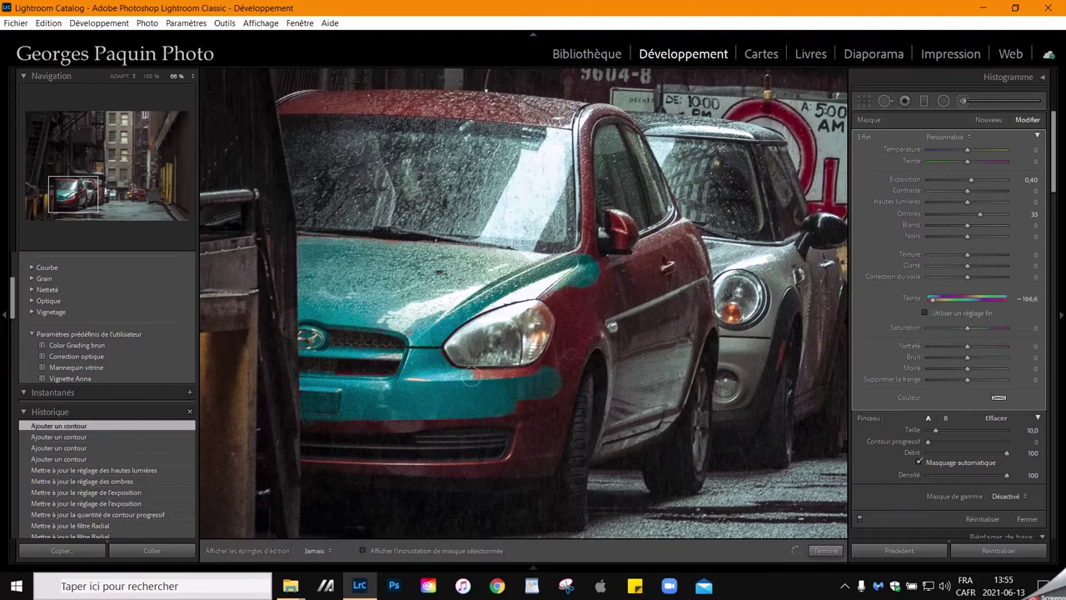
mouse_move(439, 360)
mouse_down()
mouse_move(505, 394)
mouse_move(526, 454)
mouse_up()
Step: Paint the front fender teal and trace along the bumper's lower edge
key(h)
key(bracketleft)
key(h)
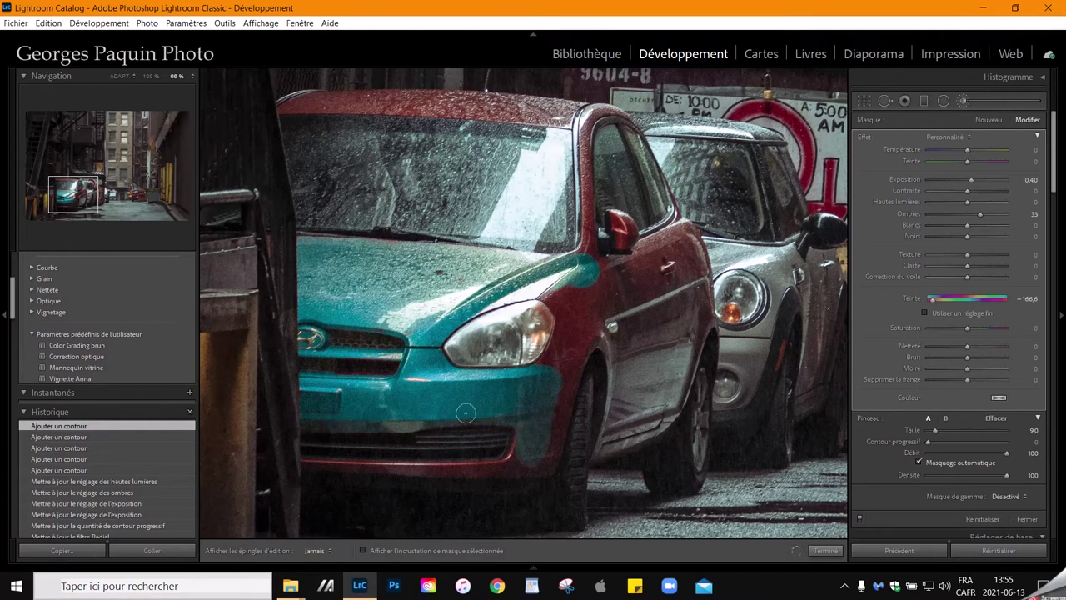
key(h)
mouse_move(583, 323)
mouse_down()
mouse_move(565, 329)
mouse_move(551, 288)
mouse_up()
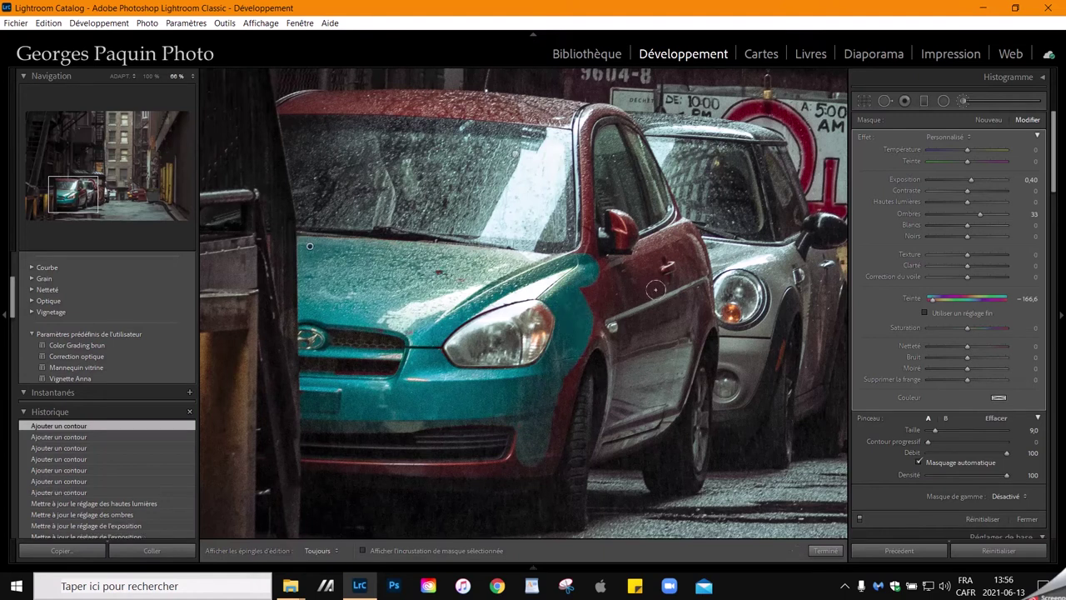
mouse_move(597, 325)
mouse_down()
mouse_move(537, 434)
mouse_move(588, 320)
mouse_up()
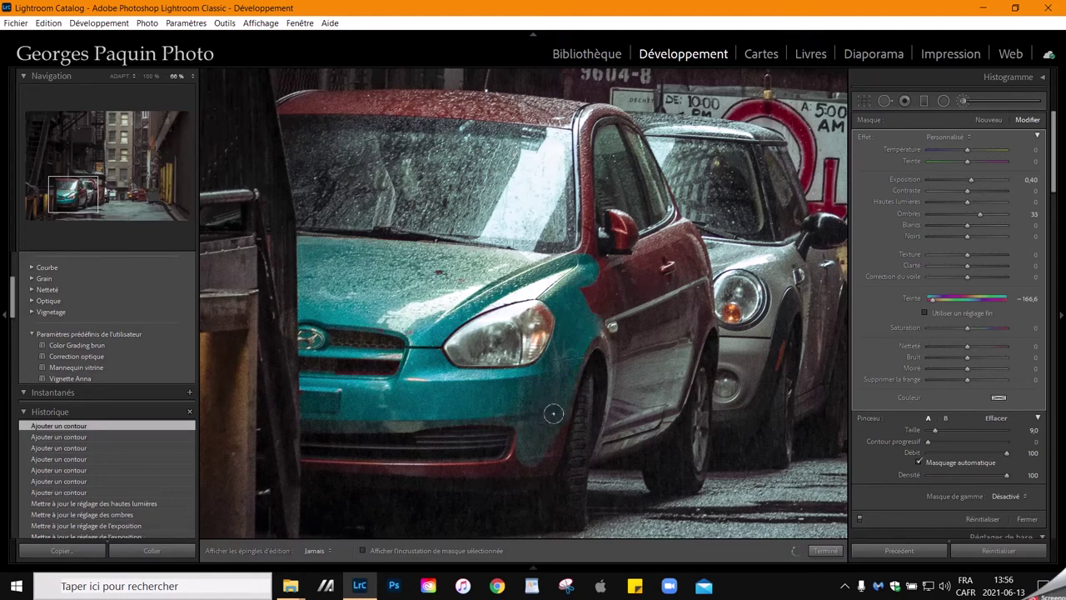
drag(539, 433, 298, 453)
Step: Resize the brush, zoom to 100%, and paint the front pillar and side mirror teal
key(h)
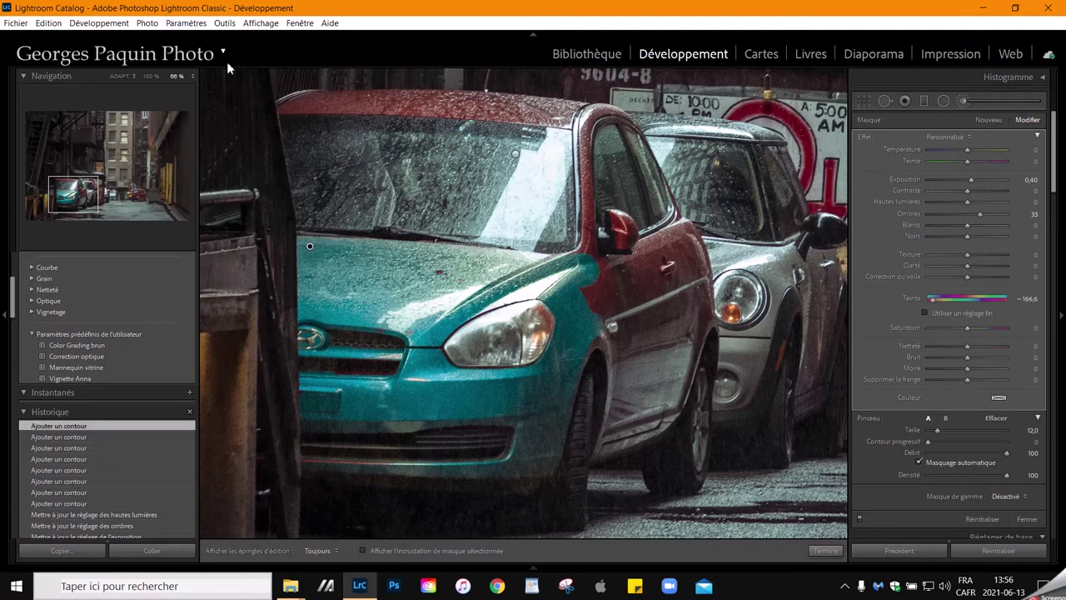
key(bracketleft)
key(bracketleft)
click(148, 76)
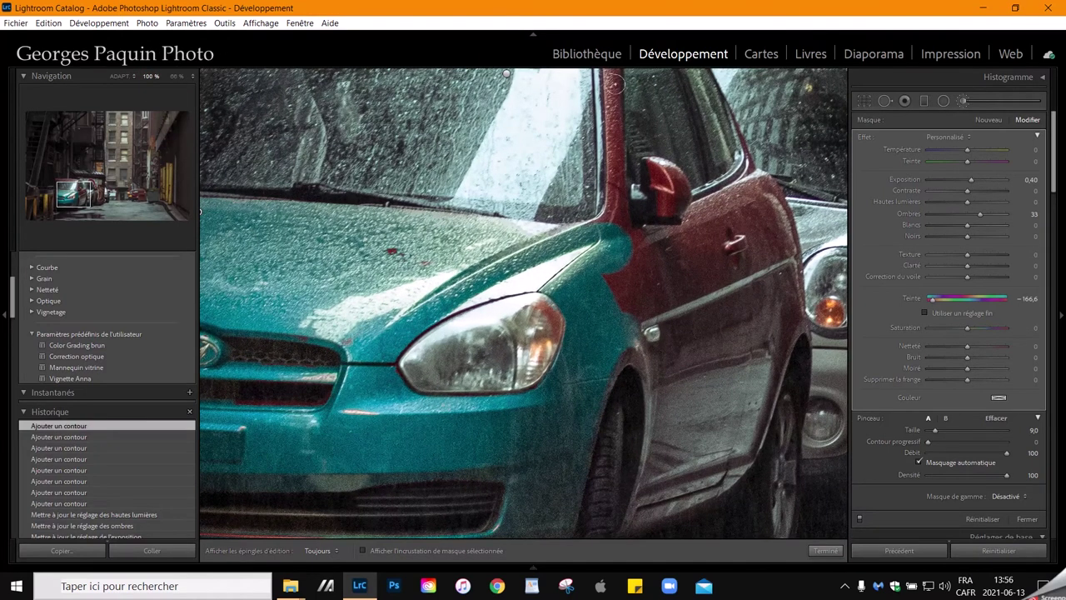
drag(615, 83, 604, 227)
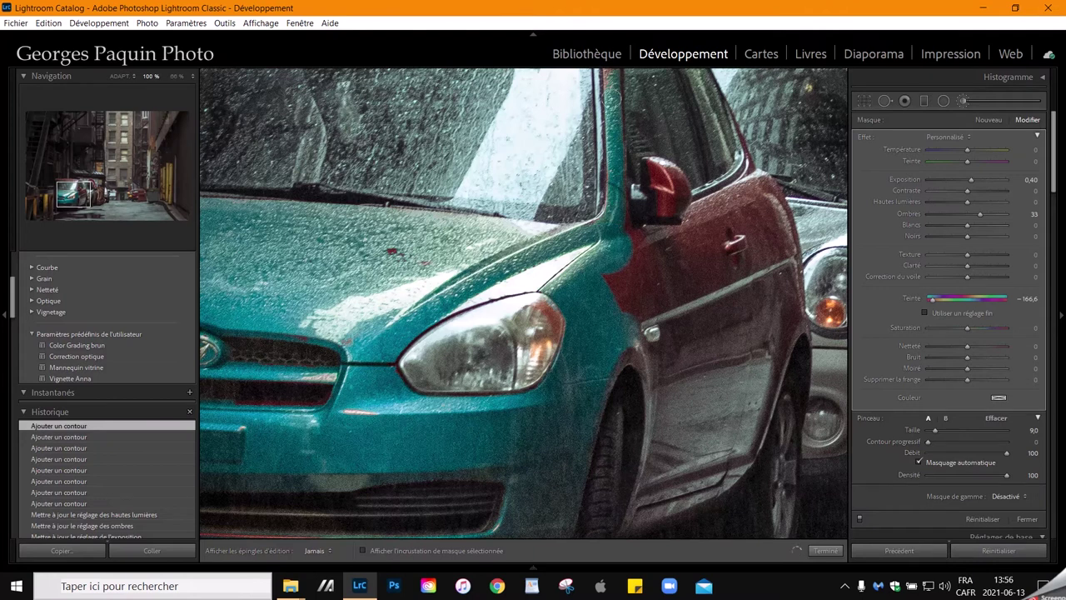
mouse_move(649, 183)
mouse_down()
mouse_move(668, 203)
mouse_move(654, 196)
mouse_up()
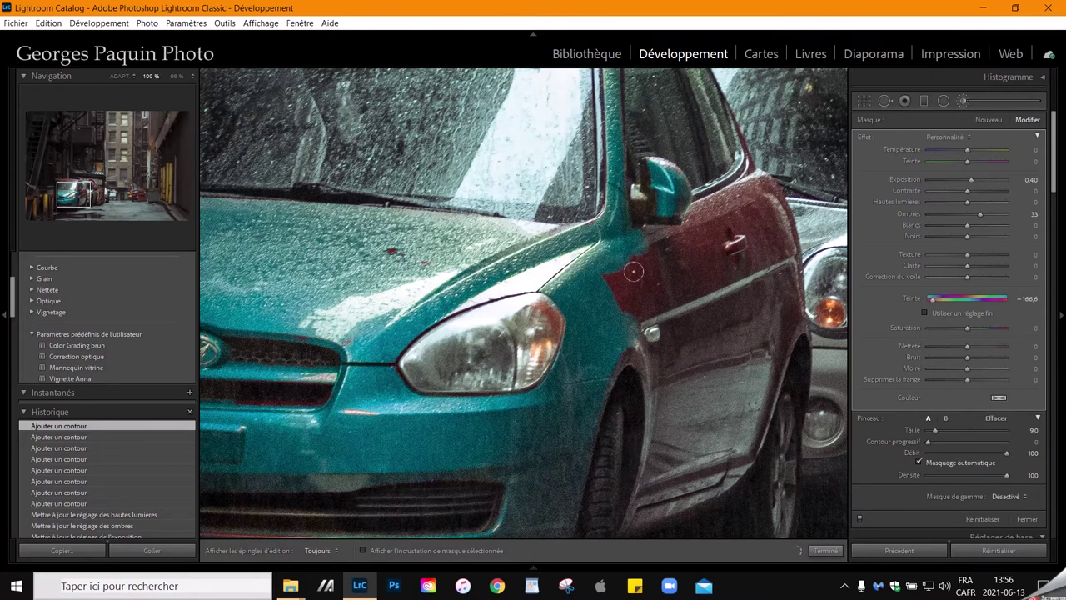
Step: Paint the door edge, lower rear door and sill teal, then zoom back out
scroll(657, 235, up, 2)
mouse_move(633, 271)
mouse_down()
mouse_move(656, 235)
mouse_move(630, 261)
mouse_move(753, 214)
mouse_move(611, 322)
mouse_move(680, 354)
mouse_up()
key(h)
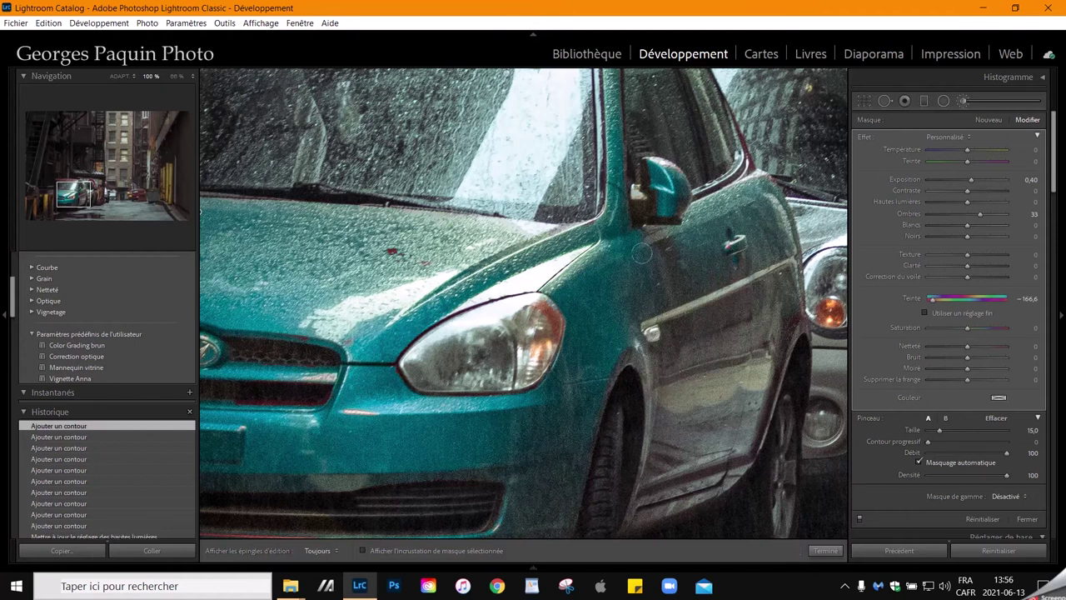
mouse_move(659, 285)
mouse_down()
mouse_move(674, 482)
mouse_move(698, 350)
mouse_up()
drag(533, 117, 440, 288)
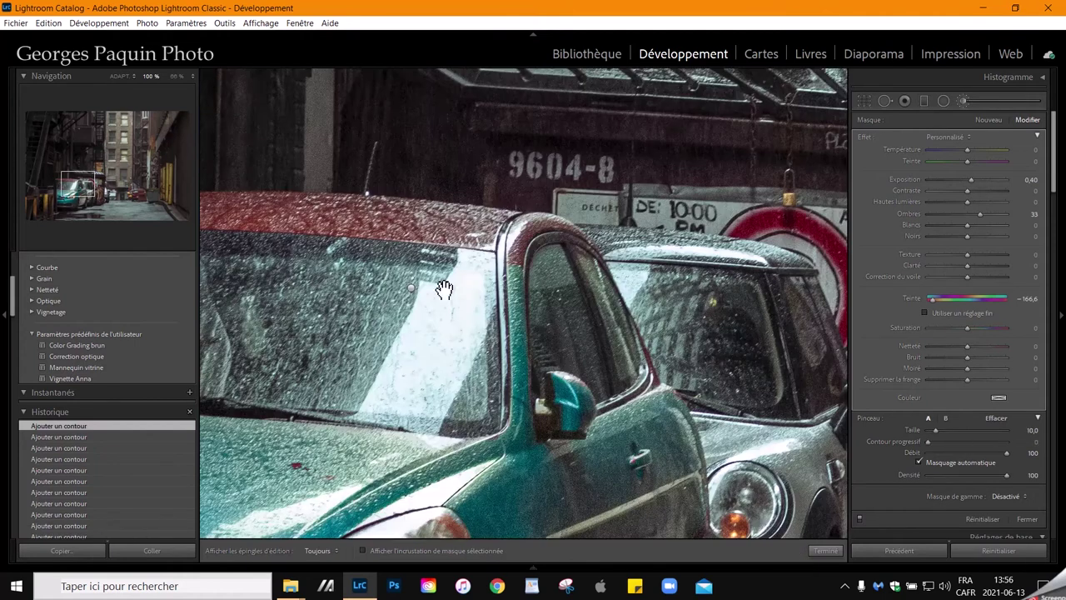
key(z)
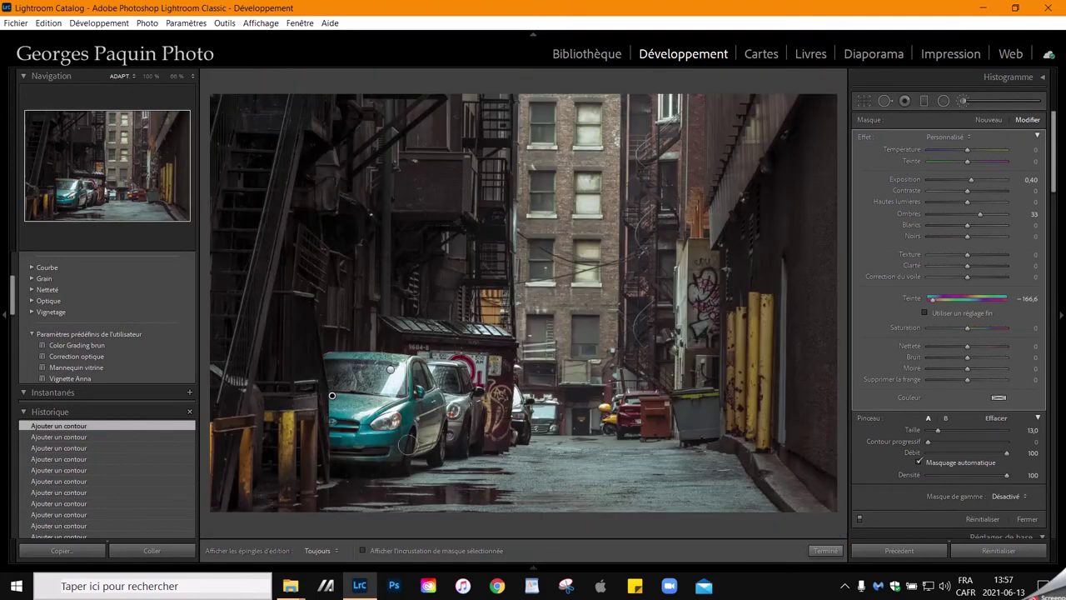
key(z)
drag(464, 400, 401, 240)
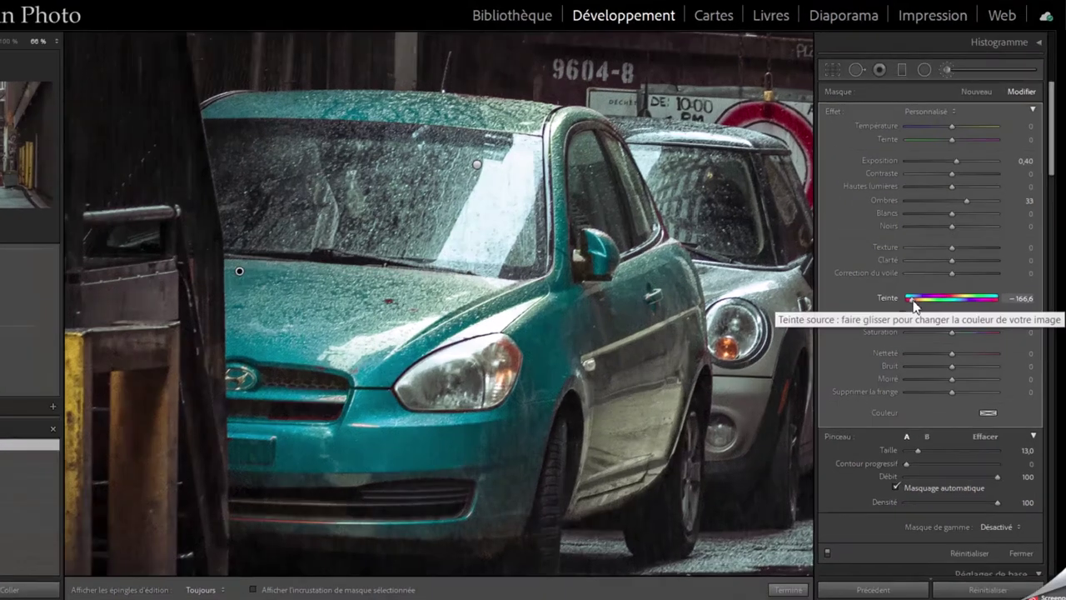
drag(933, 303, 935, 299)
drag(802, 298, 822, 297)
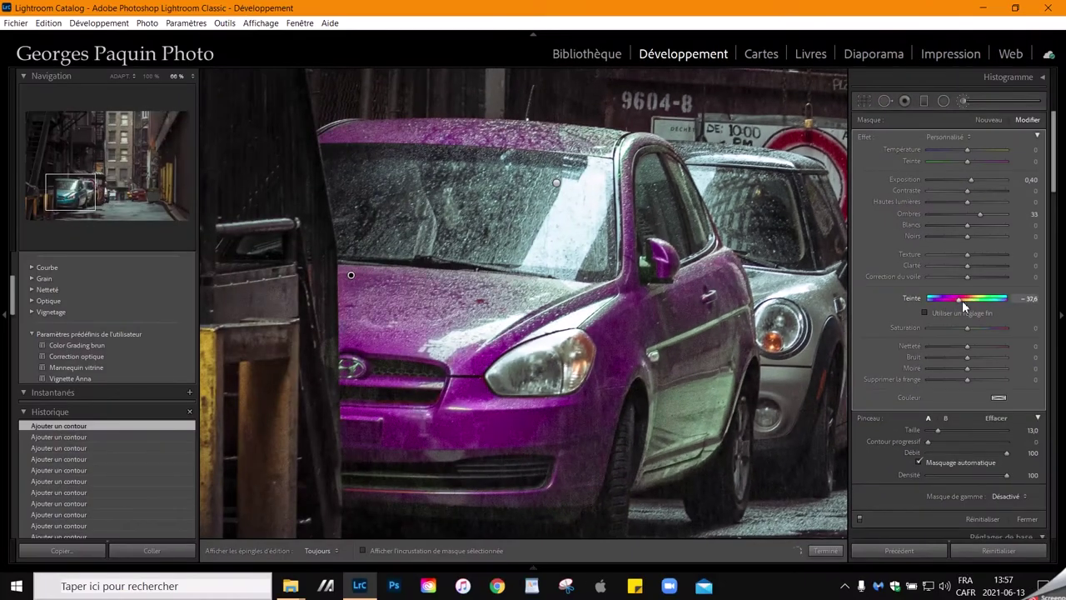
mouse_move(822, 297)
mouse_down()
mouse_move(1008, 305)
mouse_move(934, 308)
mouse_up()
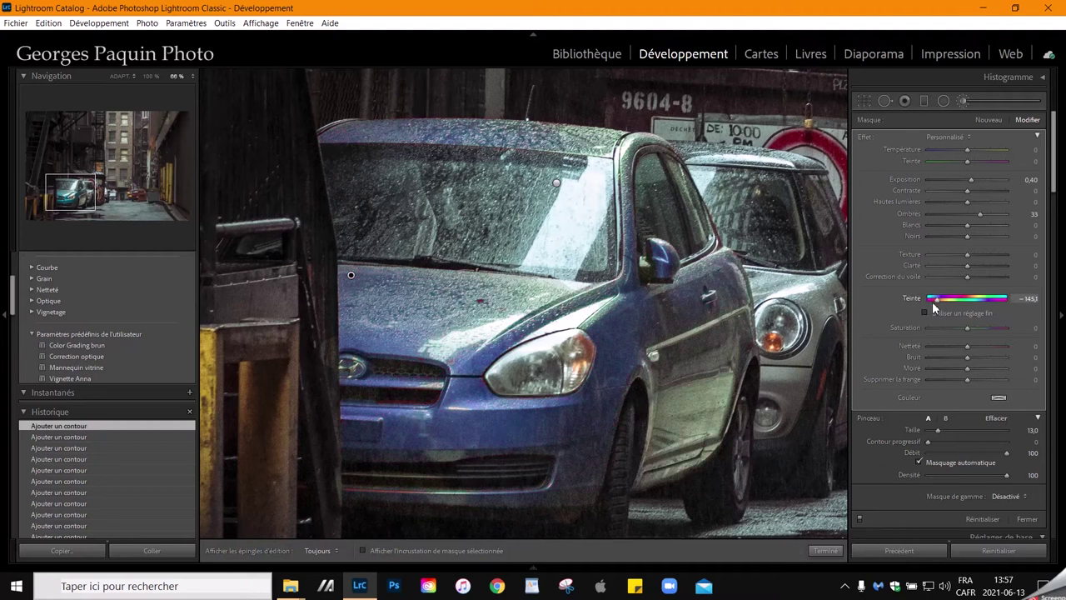
drag(933, 308, 929, 312)
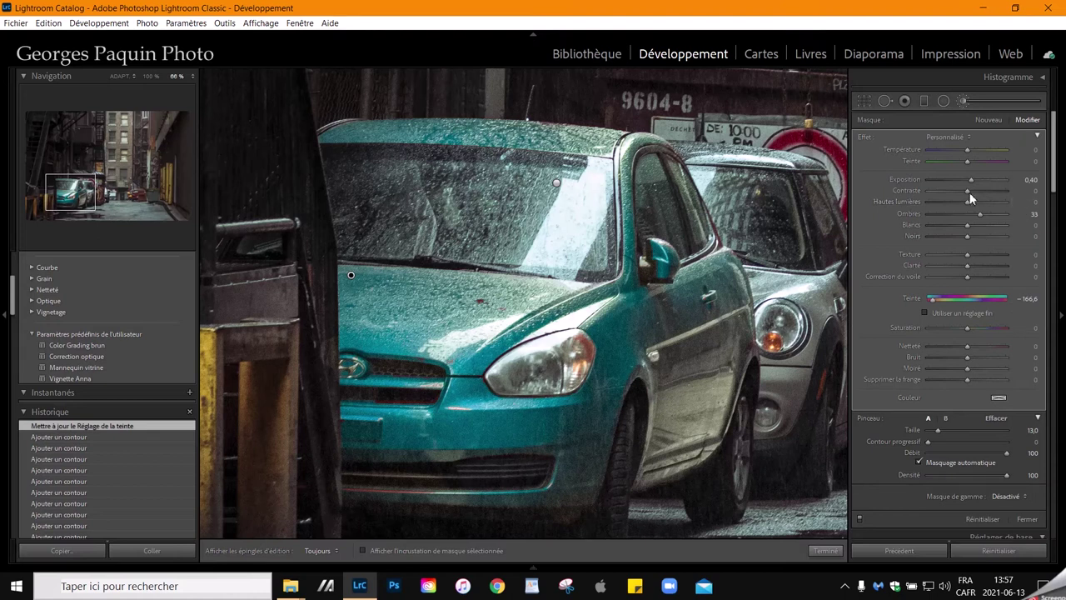
Step: Brighten the car mask slightly, set clarity 26 and a blue tint of hue 202, saturation 40%
drag(972, 179, 979, 215)
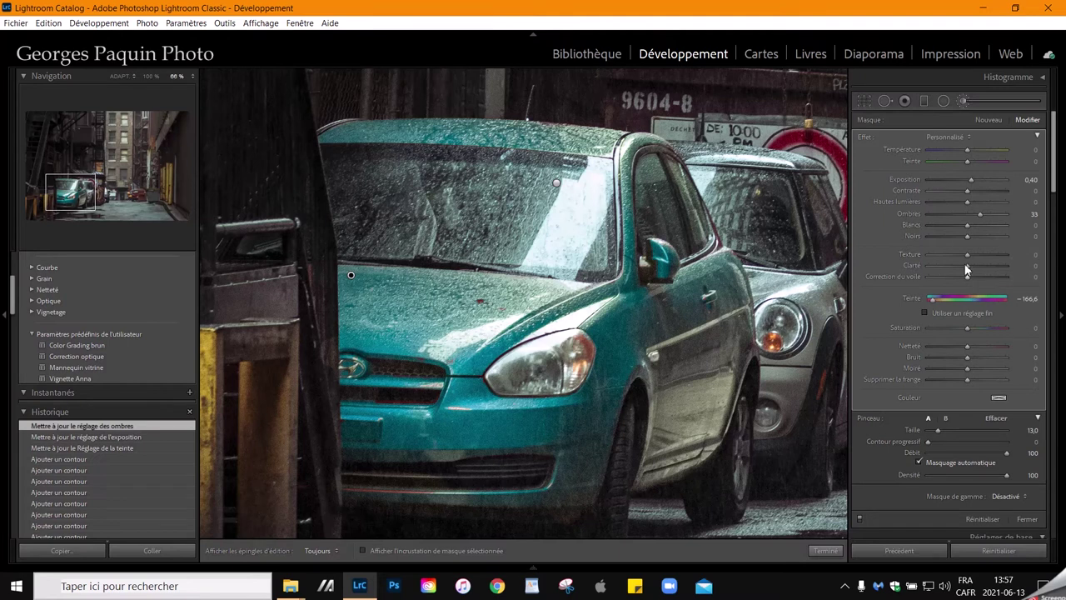
drag(969, 270, 977, 266)
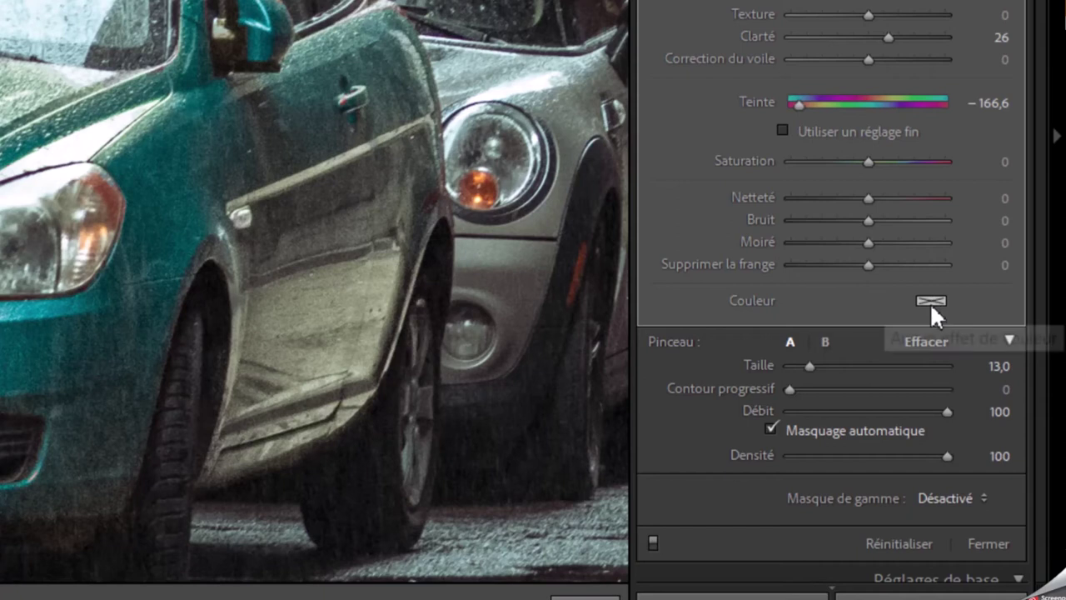
click(931, 302)
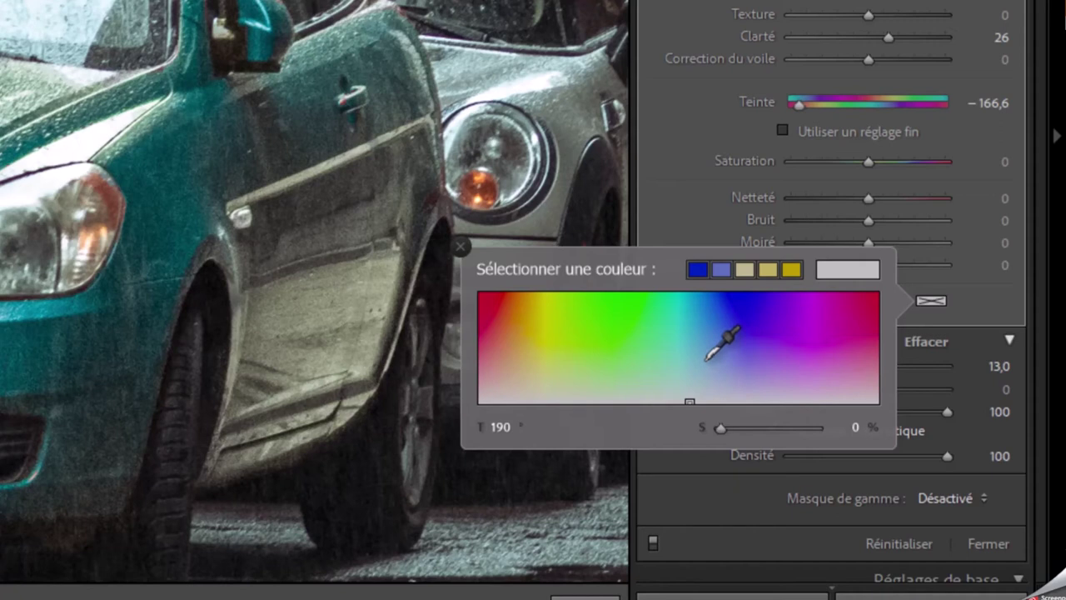
click(703, 358)
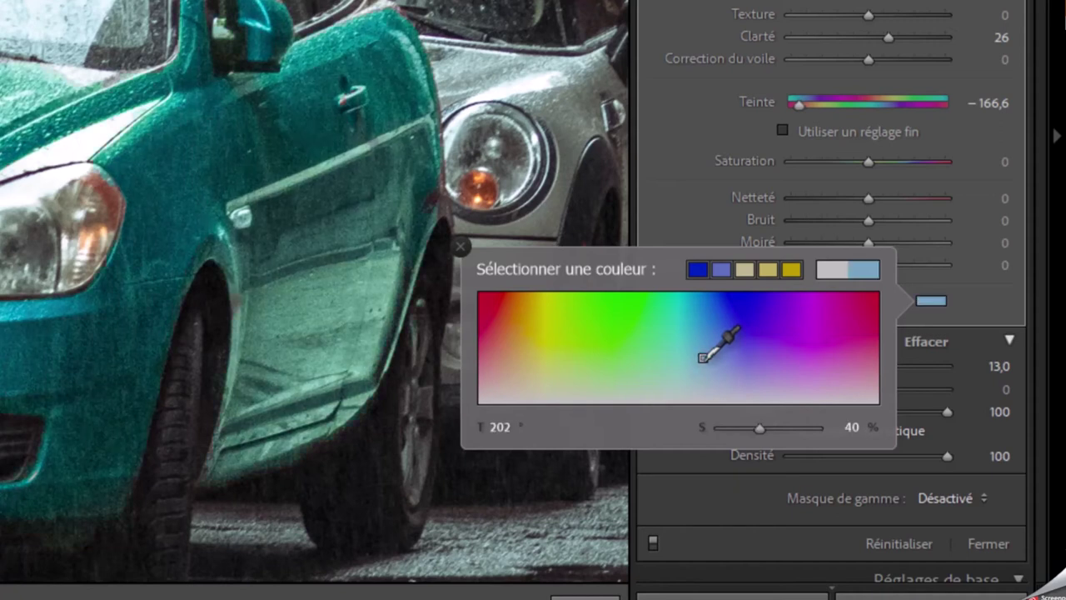
click(671, 200)
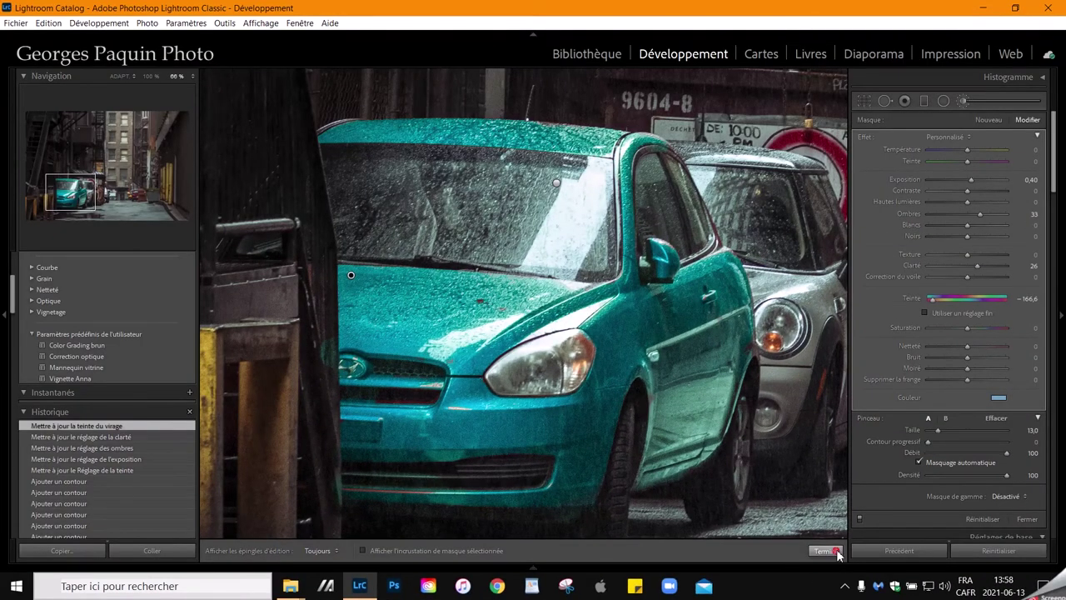
click(826, 551)
Step: Zoom in and out on the teal car, then bring back the Adjustment Brush panel
click(712, 452)
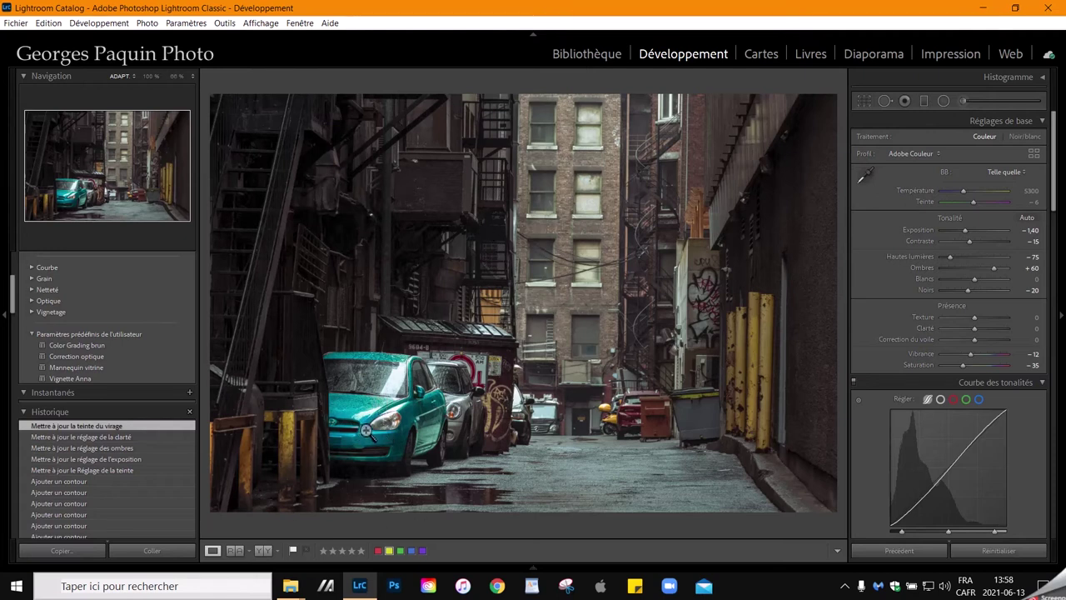
click(366, 430)
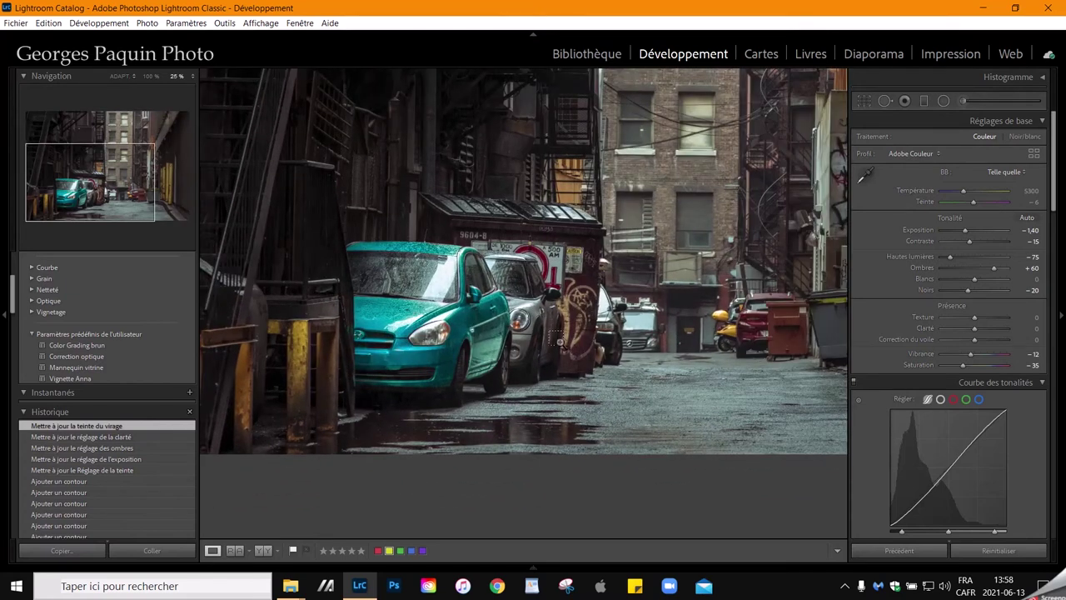
click(559, 342)
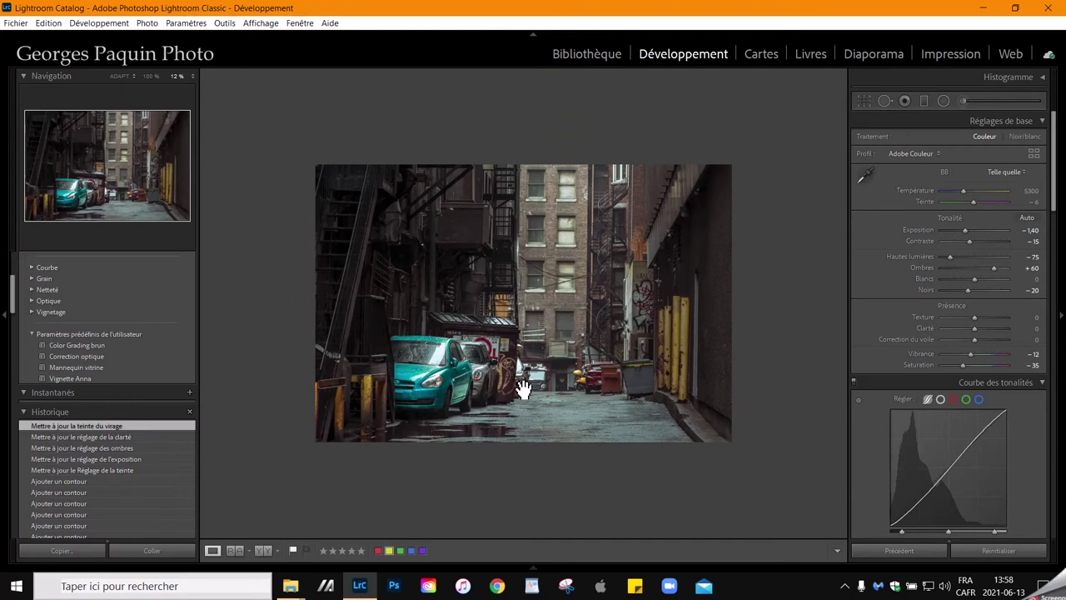
click(389, 395)
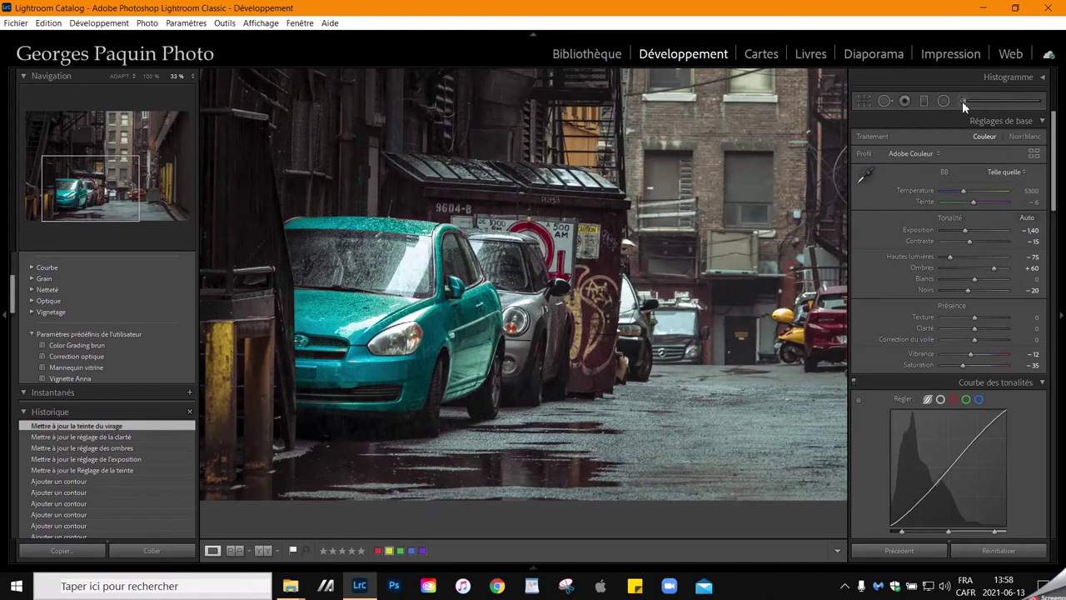
click(962, 101)
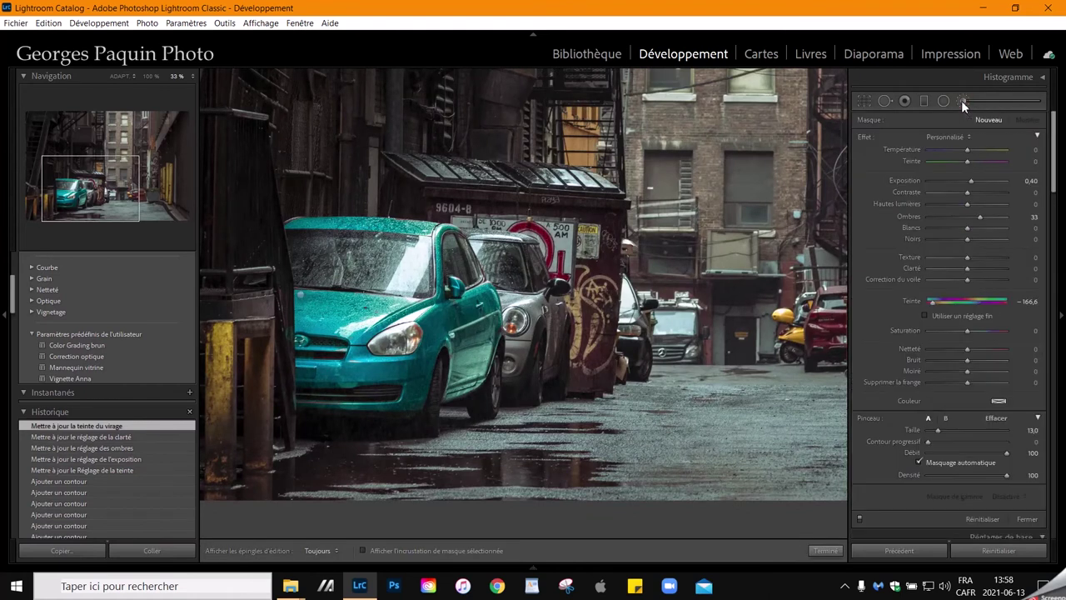
Step: Select the car's mask and lower its saturation to −47 and tint saturation to 18%
click(301, 297)
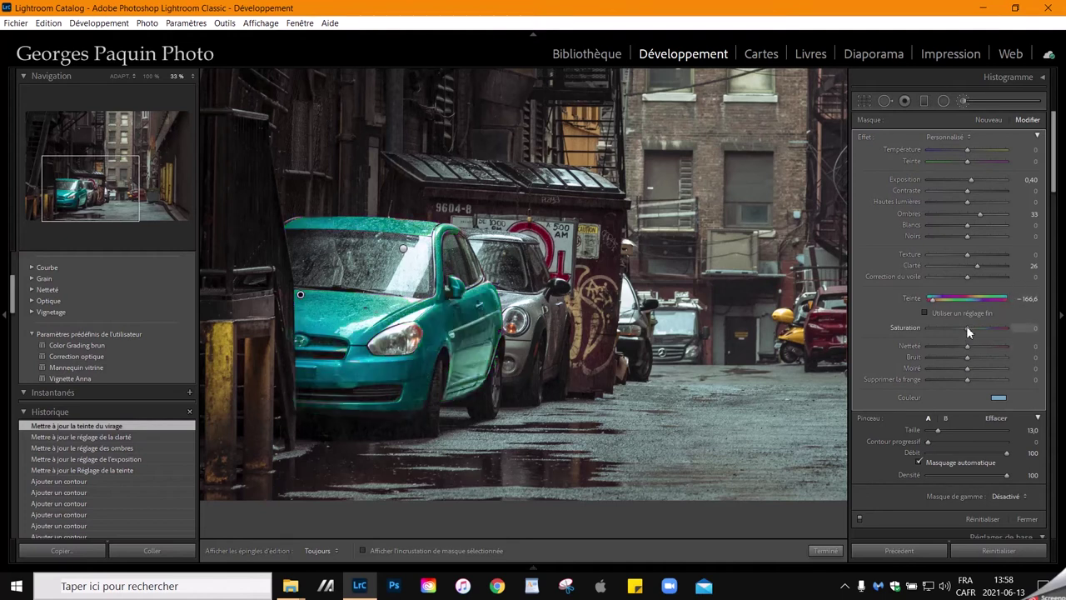
mouse_move(966, 326)
mouse_down()
mouse_move(929, 364)
mouse_move(958, 350)
mouse_up()
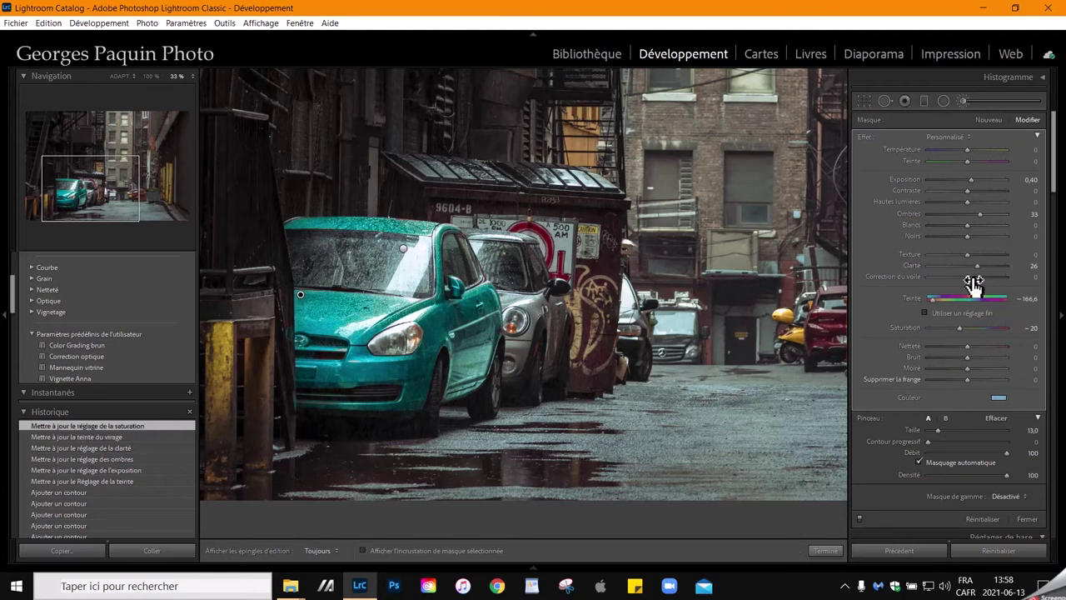
drag(961, 330, 949, 337)
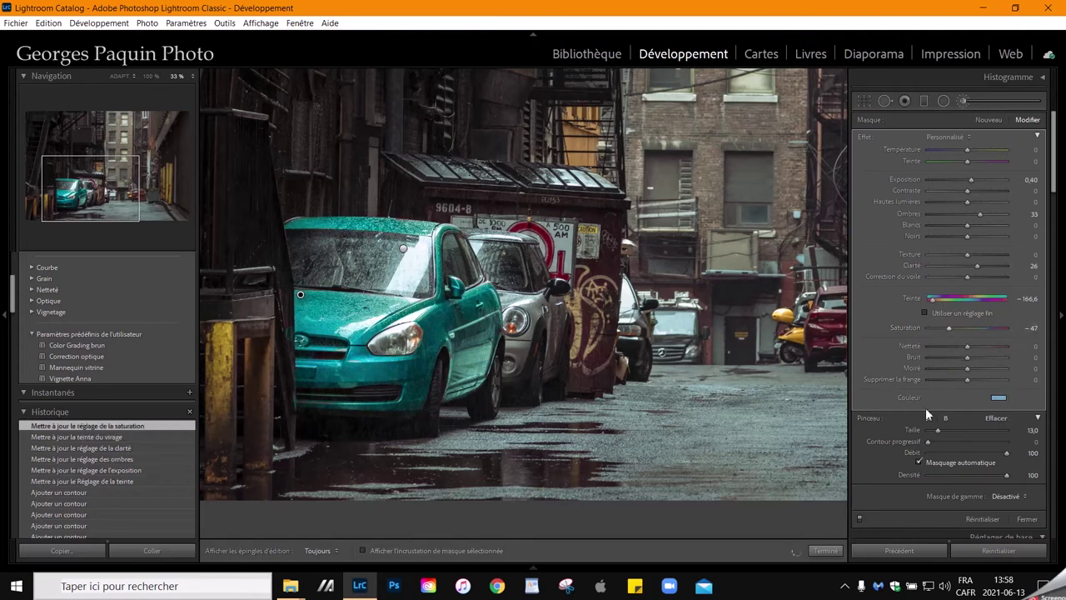
click(999, 397)
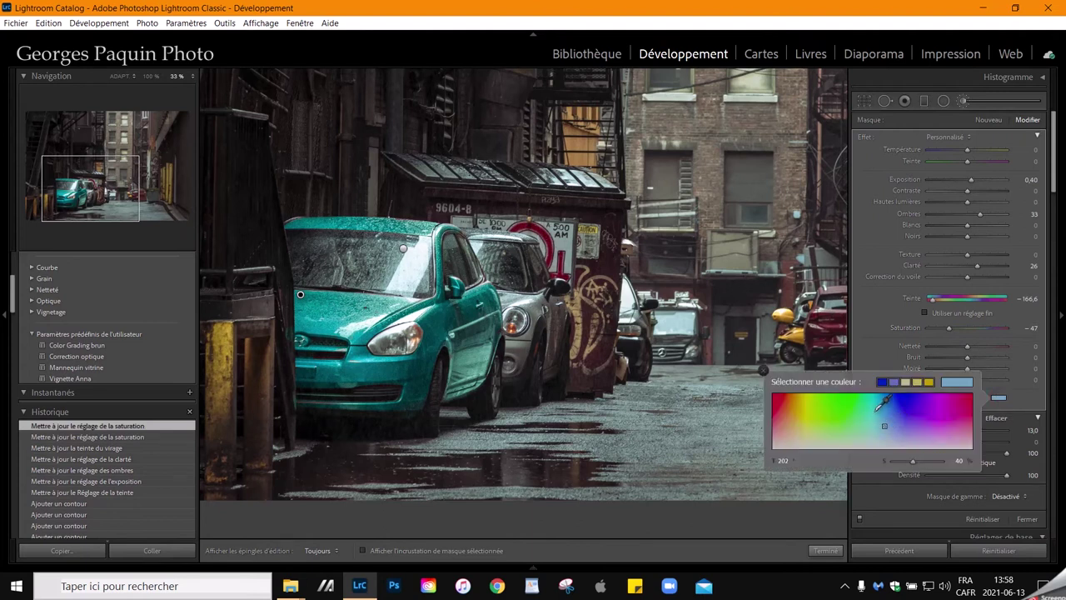
click(914, 463)
drag(901, 472, 897, 475)
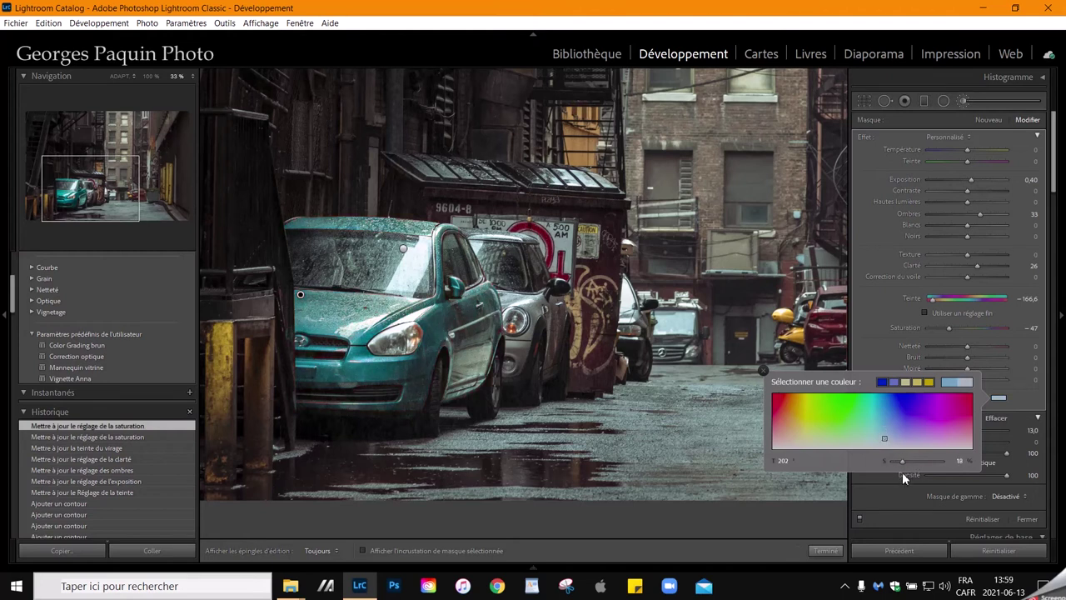
click(825, 551)
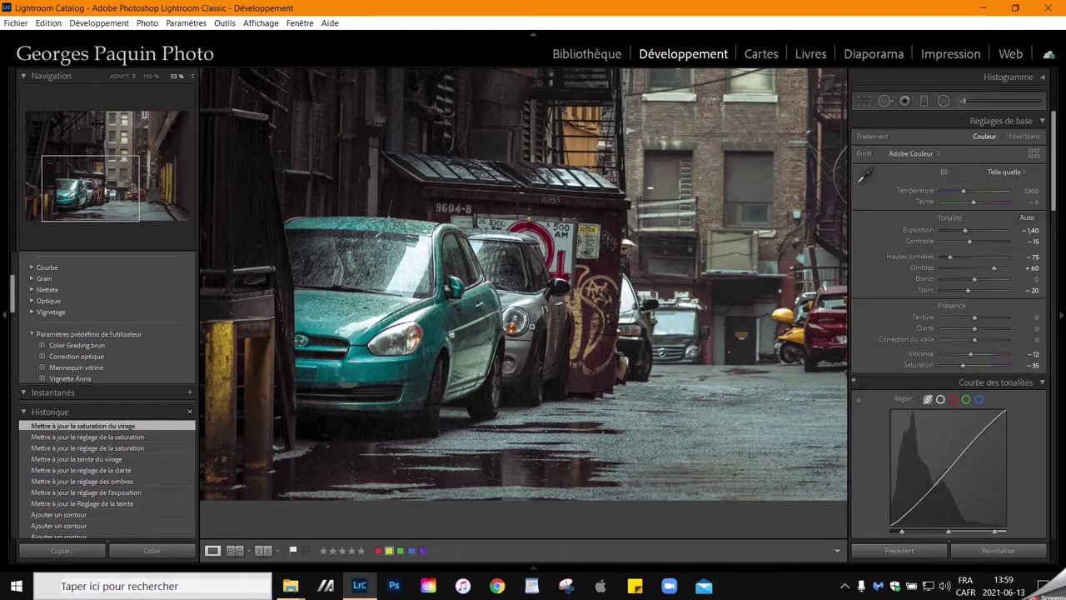
Step: Fit the whole edited alley photo in view and scroll the left panel up to Presets
key(ctrl+minus)
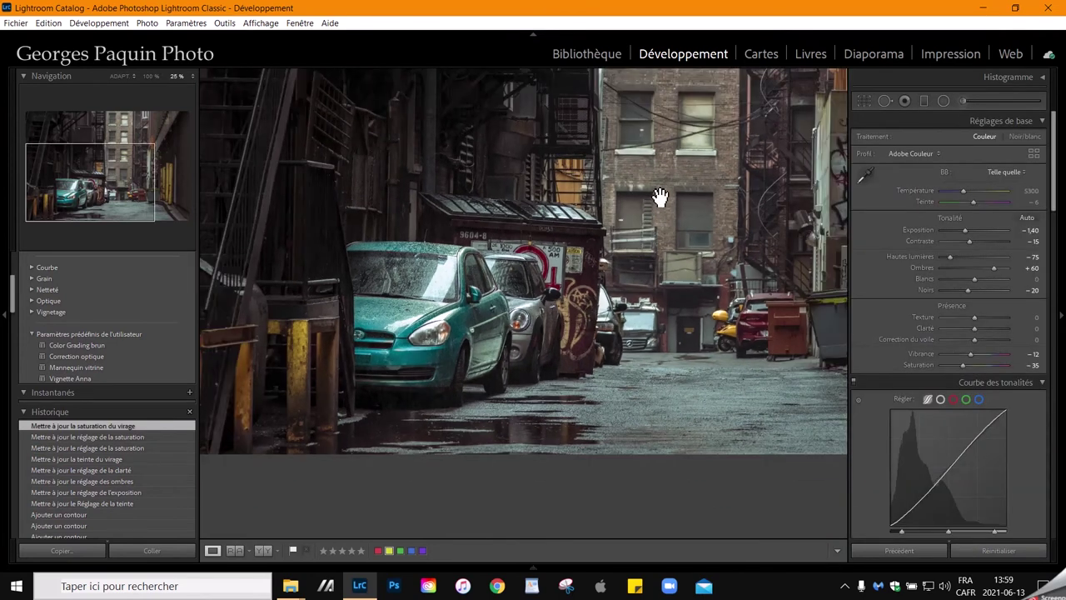
click(120, 76)
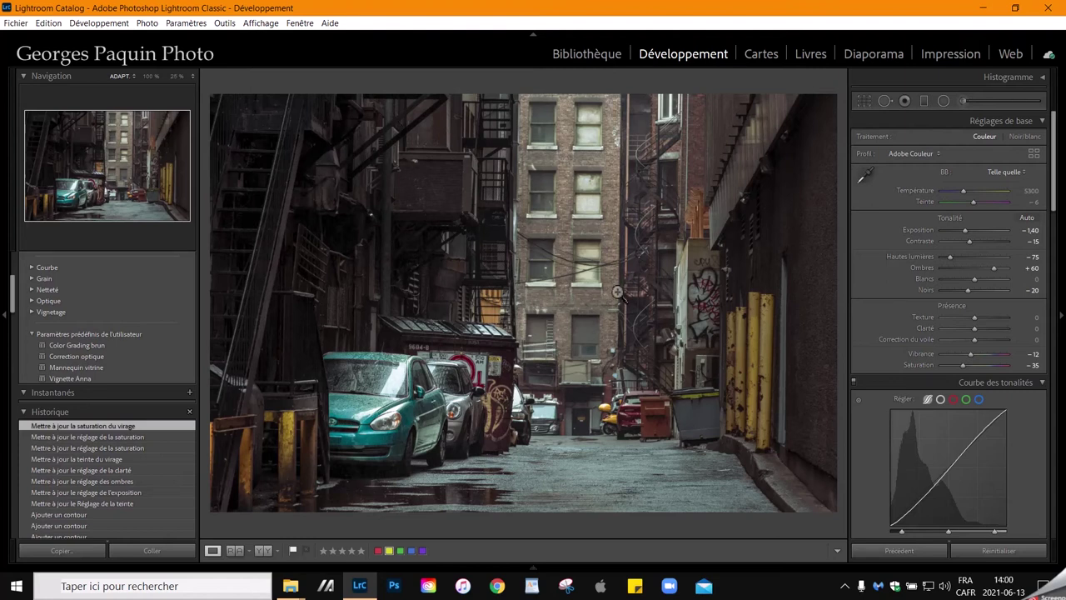
scroll(154, 350, up, 5)
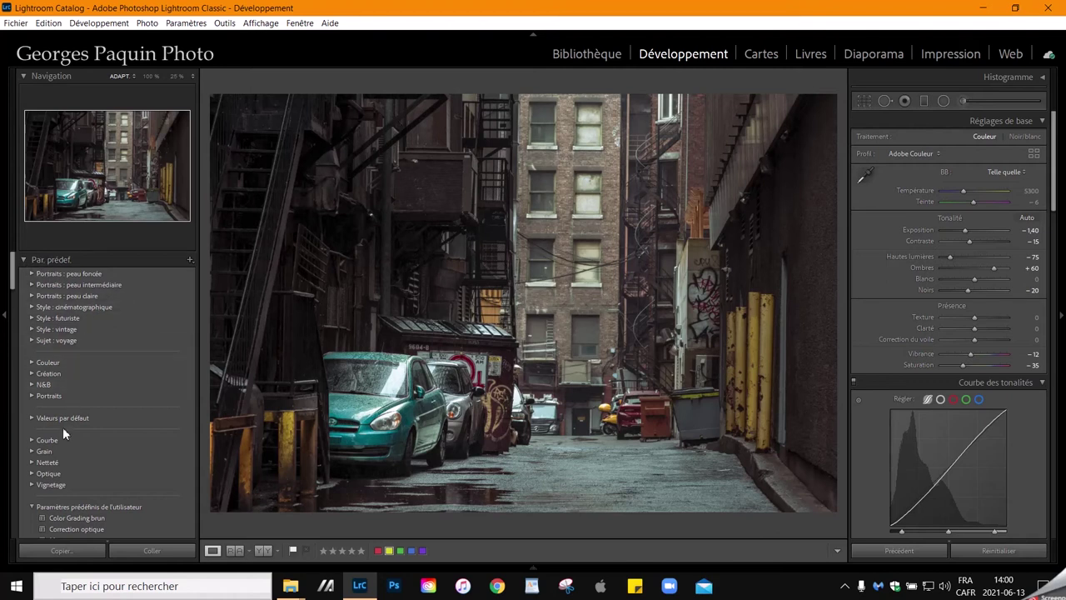
Step: Expand the Par. prédéf. panel and bring up its + preset menu
click(24, 261)
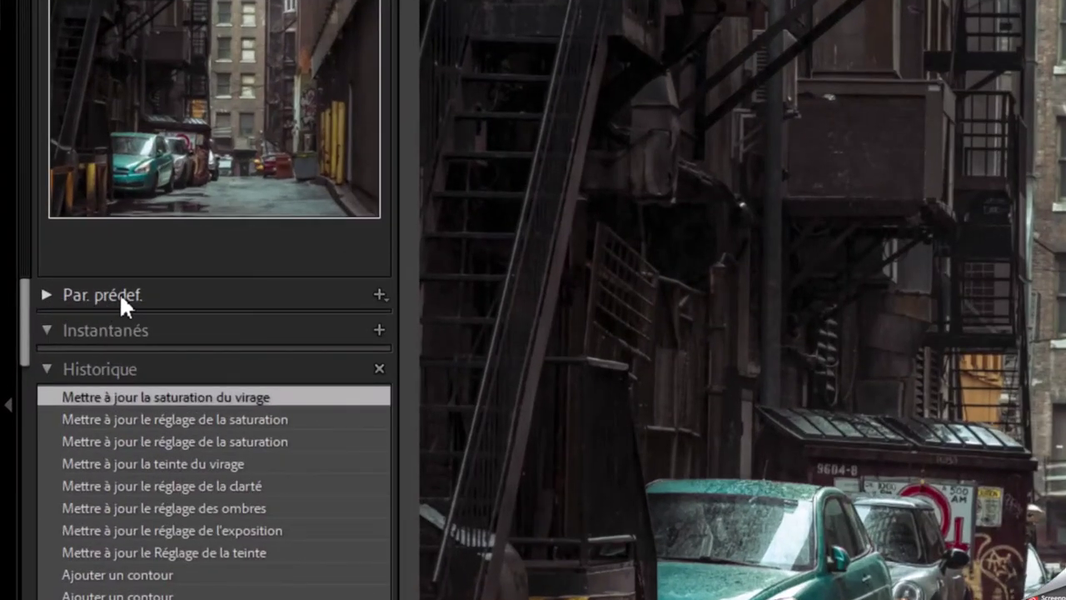
click(47, 296)
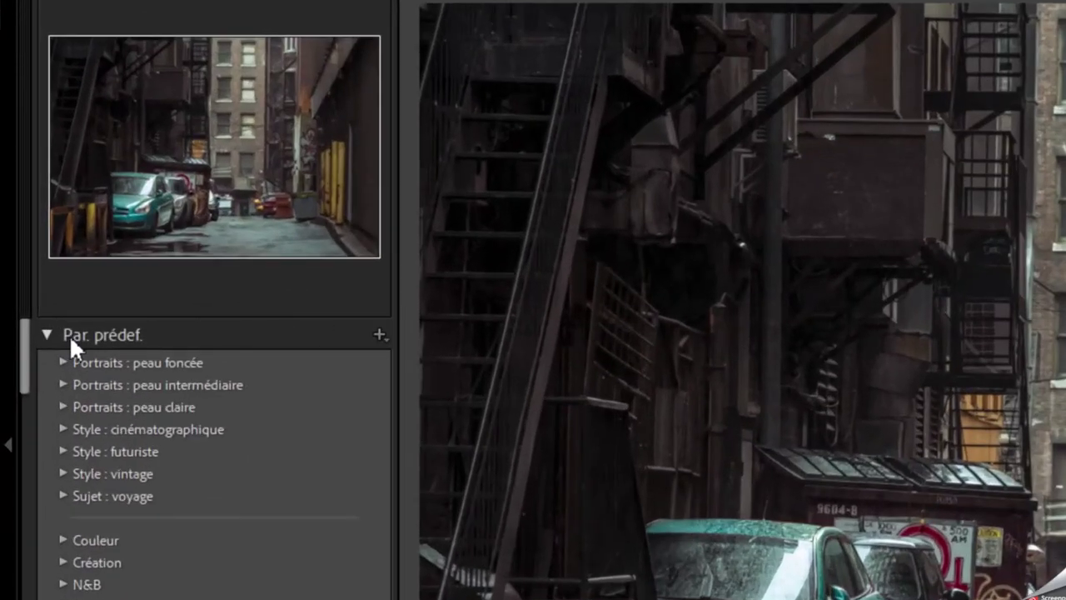
click(380, 334)
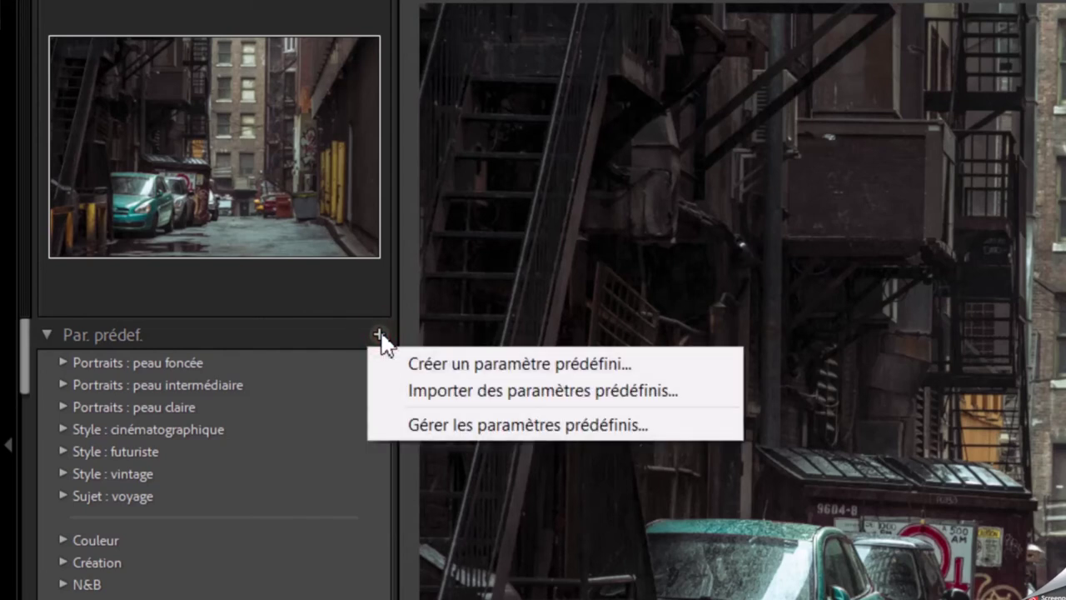
Step: Start a new develop preset named 'Vieille ruelle brune' in the user presets group
click(527, 367)
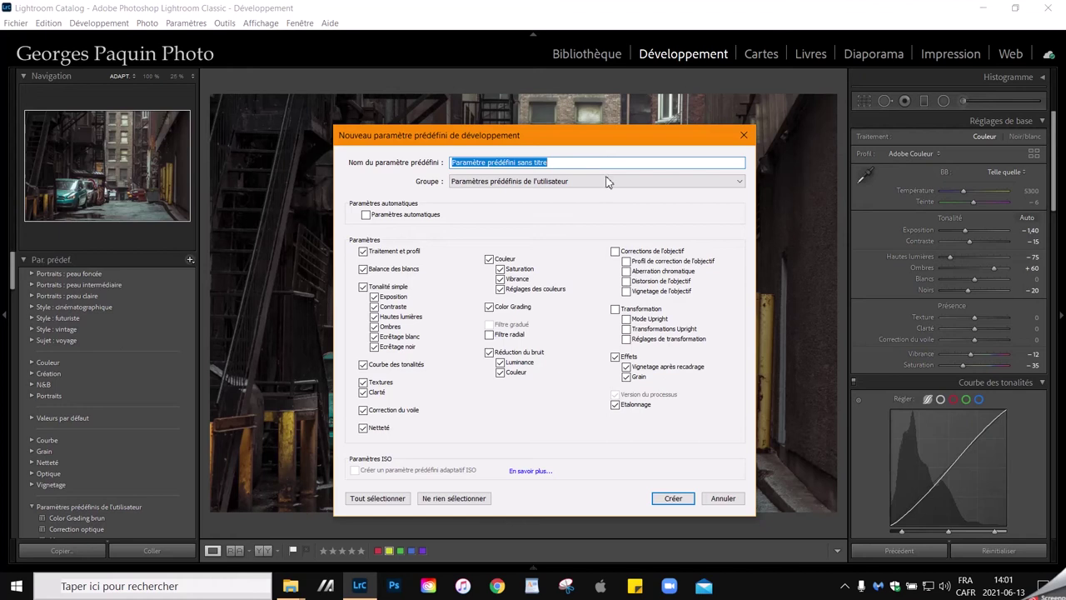
text(Vieill)
text(e)
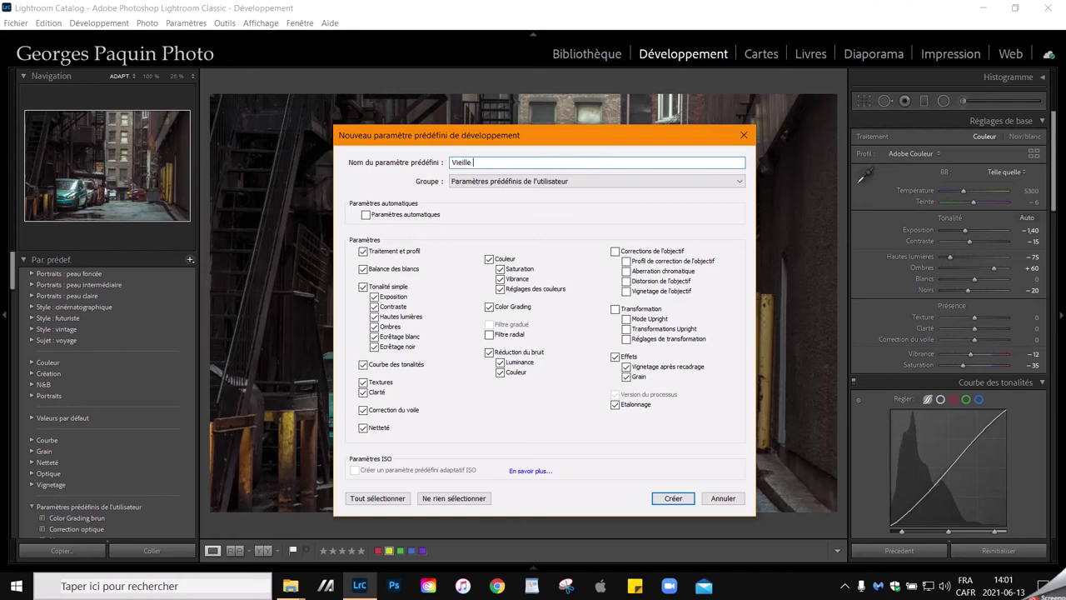
text( ruelle bru)
text(ne)
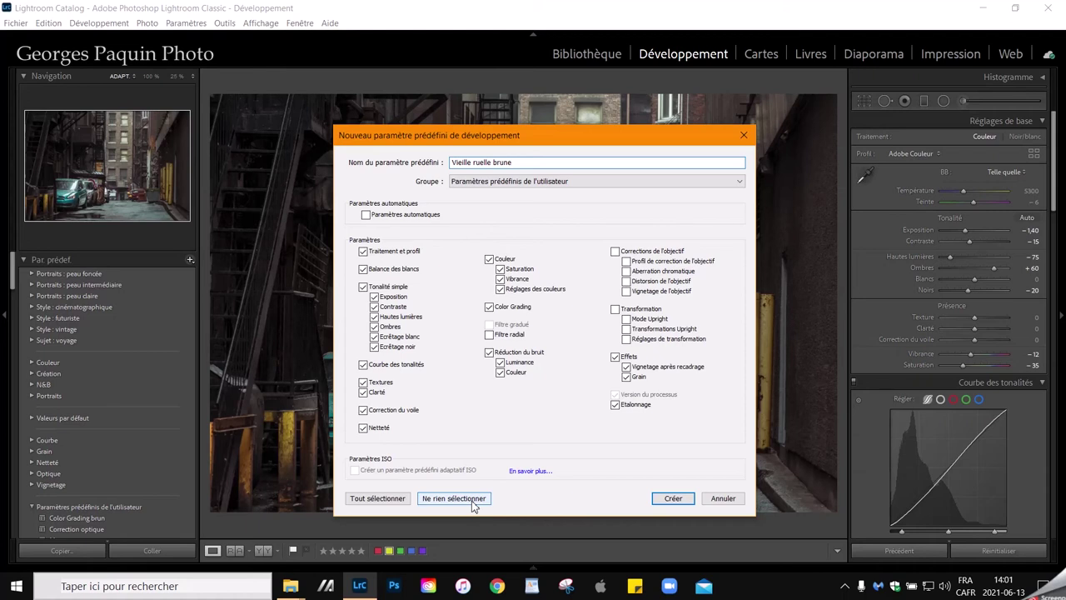
Step: Create the preset with only White Balance, Couleur, Color Grading and Etalonnage included
click(471, 503)
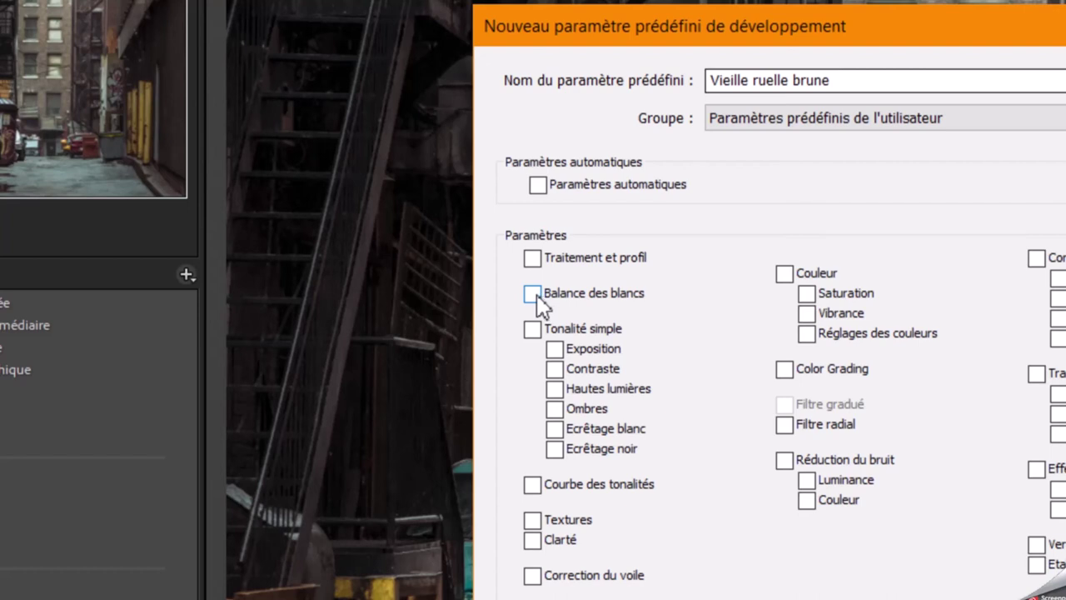
click(533, 294)
click(784, 275)
click(784, 371)
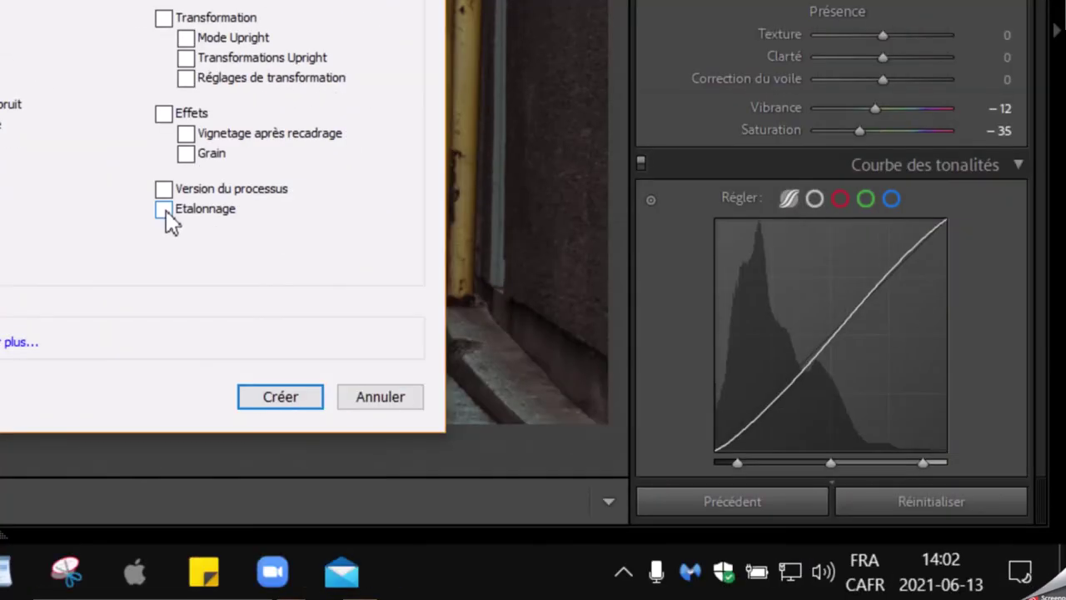
click(164, 210)
click(289, 397)
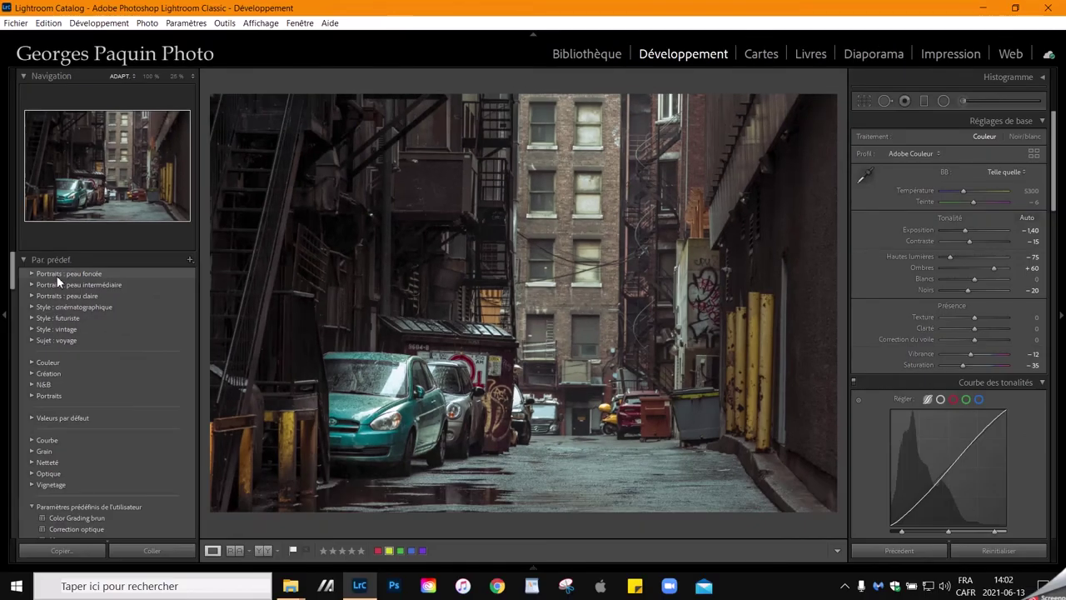
Step: Pick the second cart photo from the Library grid and open it in Développement
scroll(57, 281, down, 5)
scroll(74, 333, up, 5)
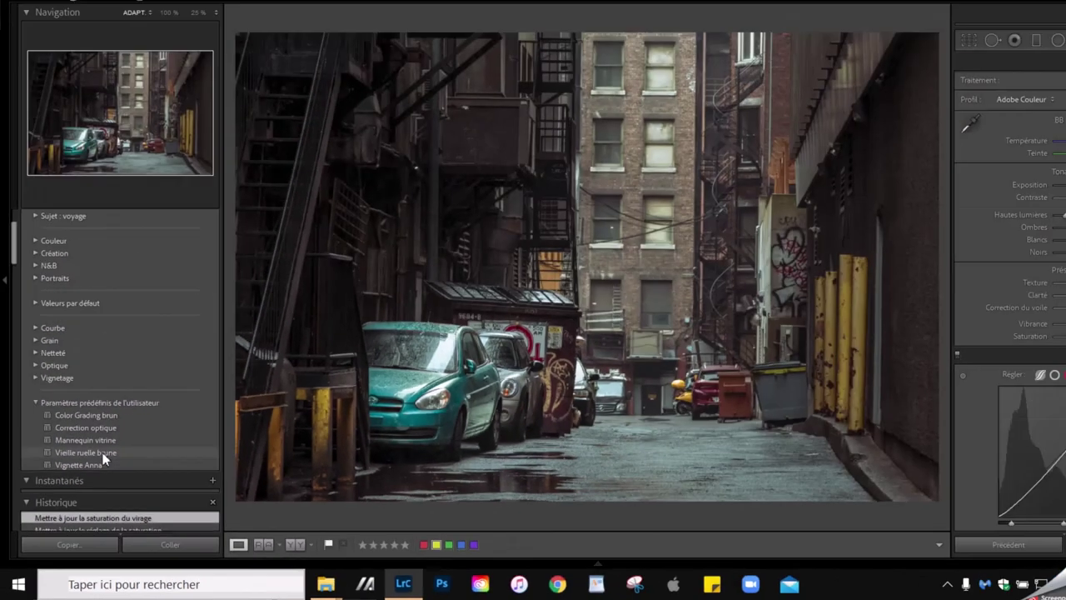
key(g)
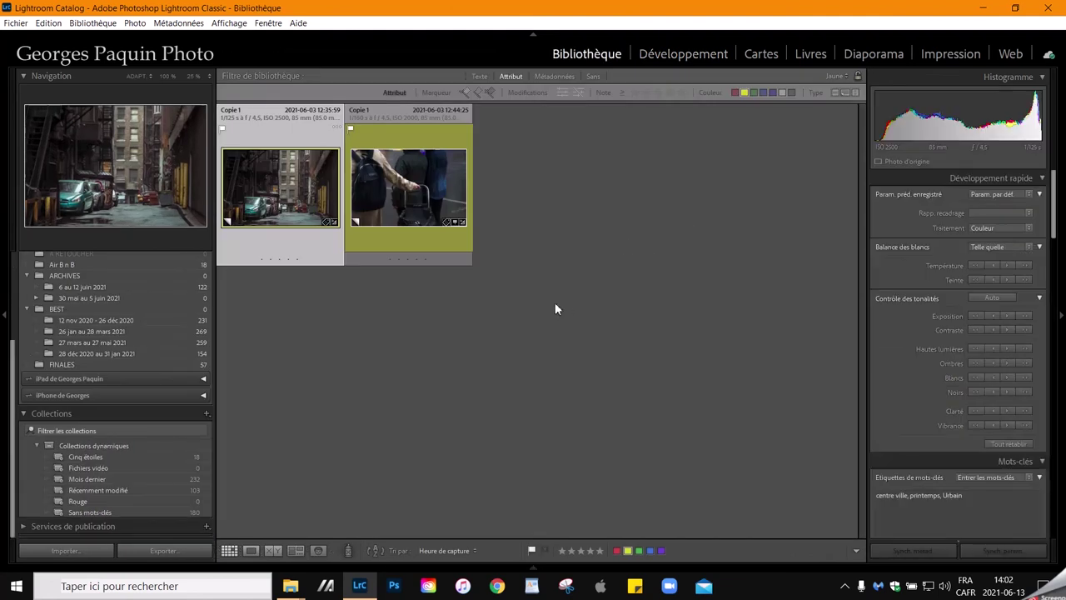
double_click(449, 188)
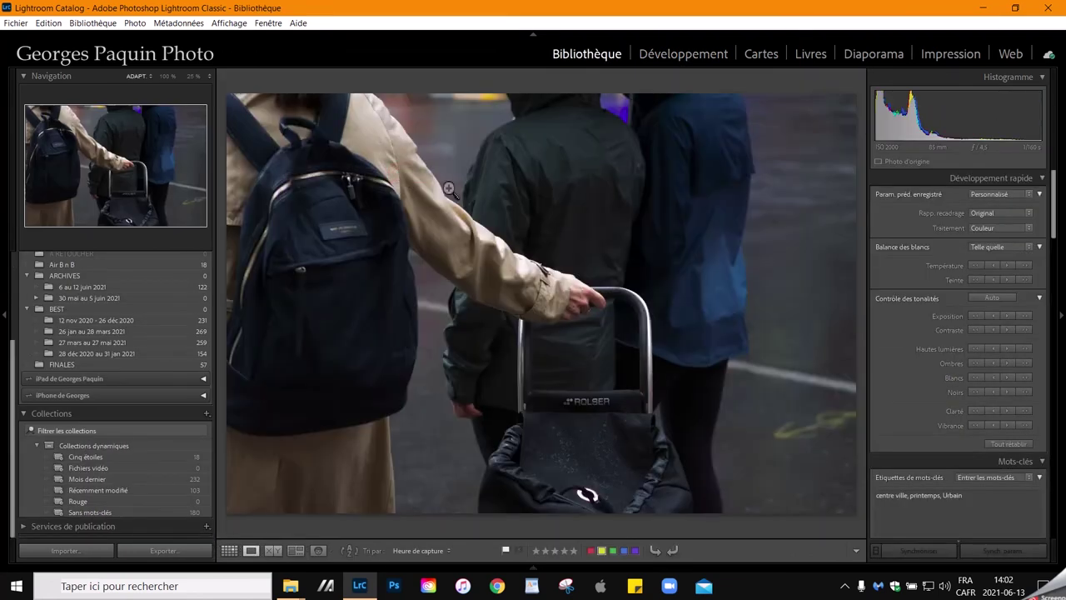
click(698, 54)
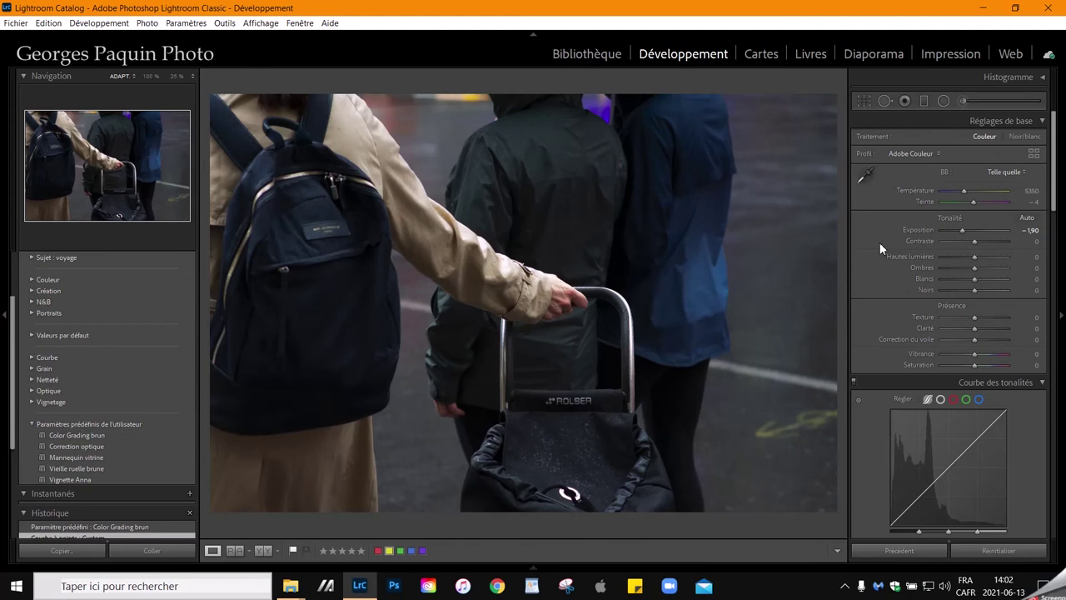
Step: Switch the tone curve to point mode and pull the midpoint down to 97 in, 69 out
scroll(880, 242, down, 5)
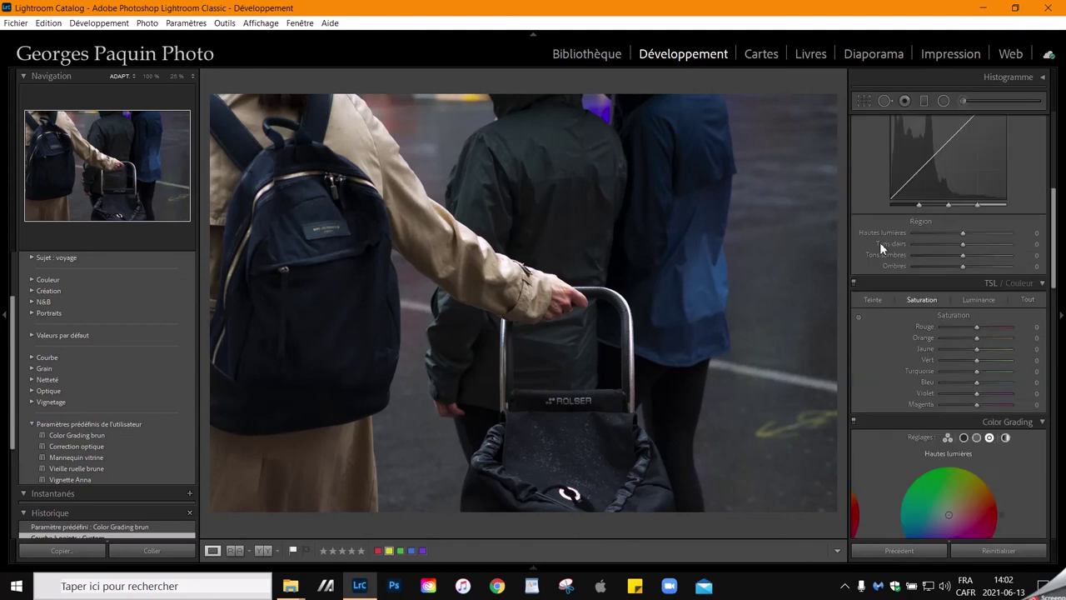
scroll(879, 242, up, 5)
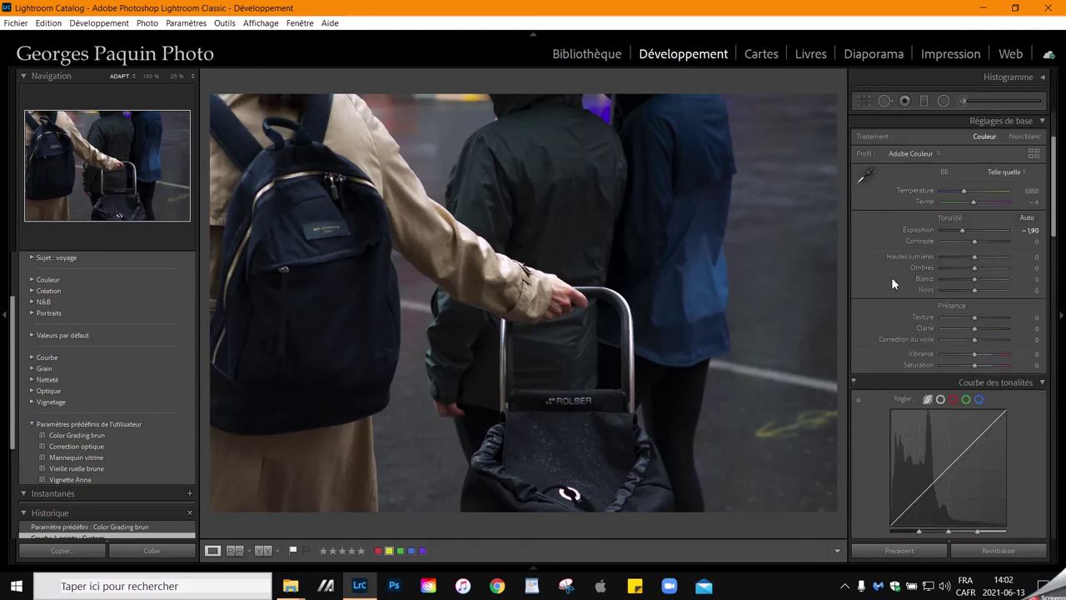
scroll(892, 277, down, 2)
scroll(886, 275, down, 2)
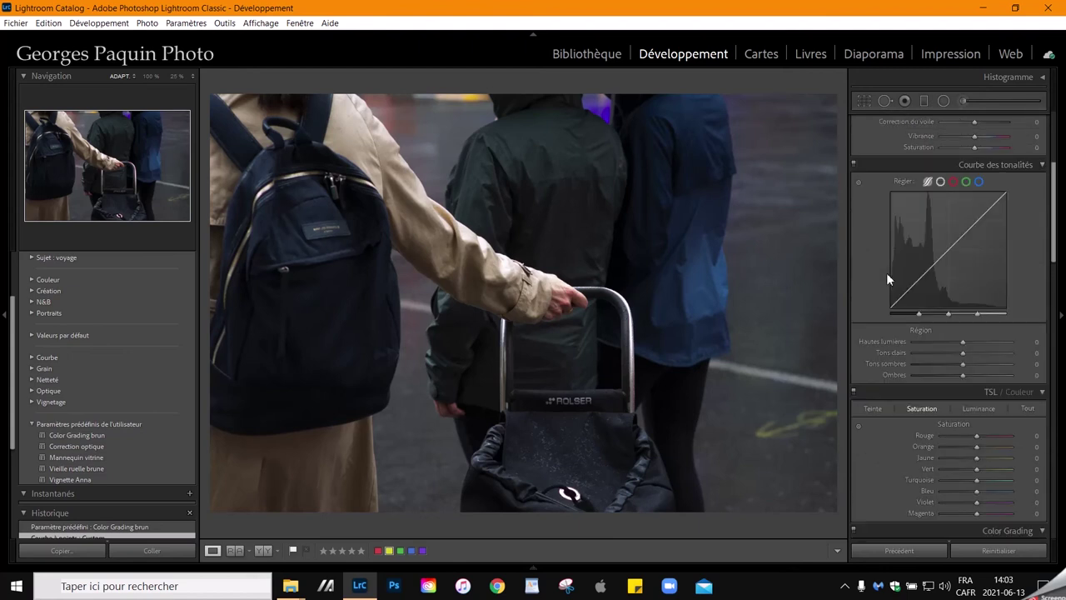
click(940, 182)
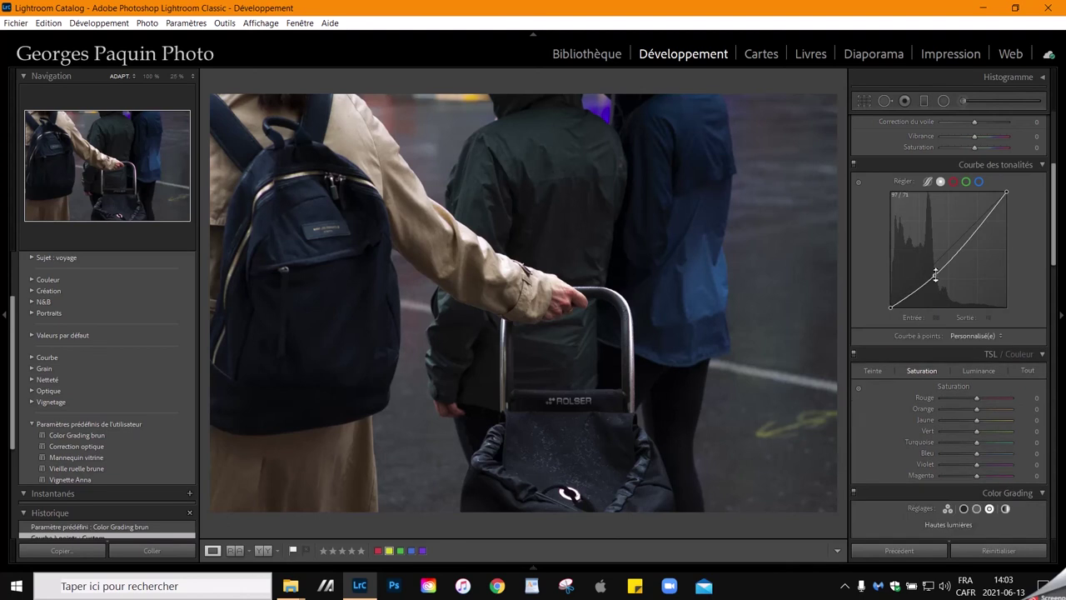
drag(935, 276, 989, 267)
scroll(869, 302, up, 5)
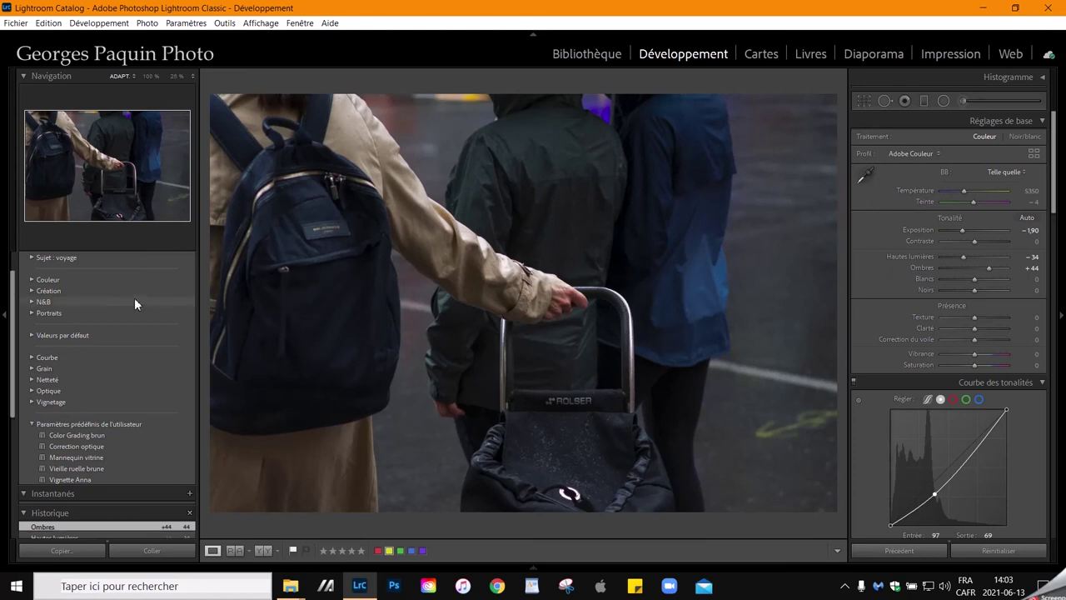
scroll(134, 298, up, 2)
scroll(135, 298, down, 5)
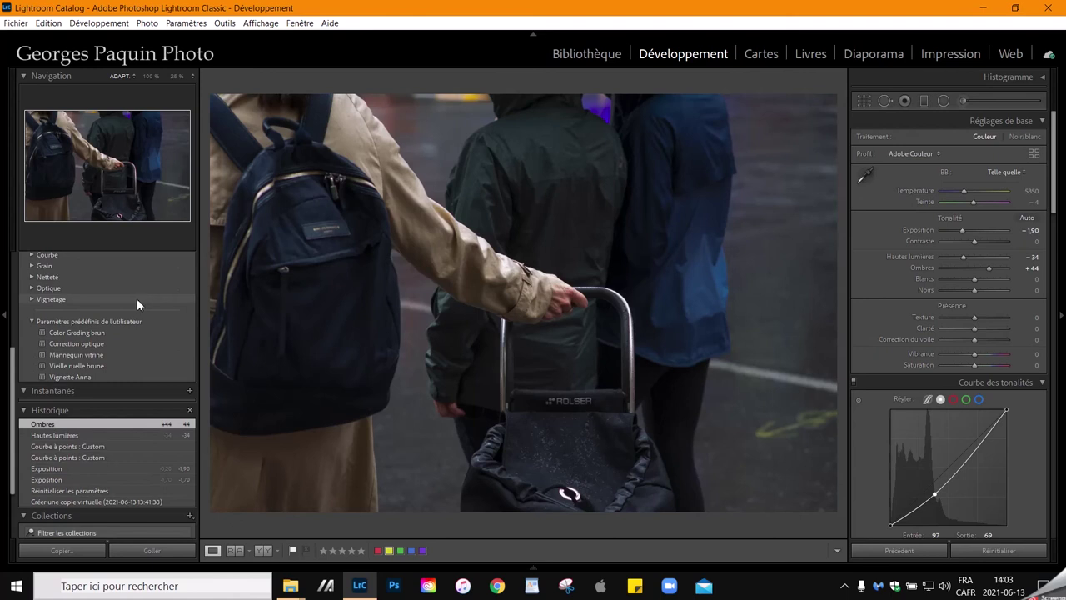
Step: Apply the 'Vieille ruelle brune' user preset to the cart photo and review its settings
click(111, 365)
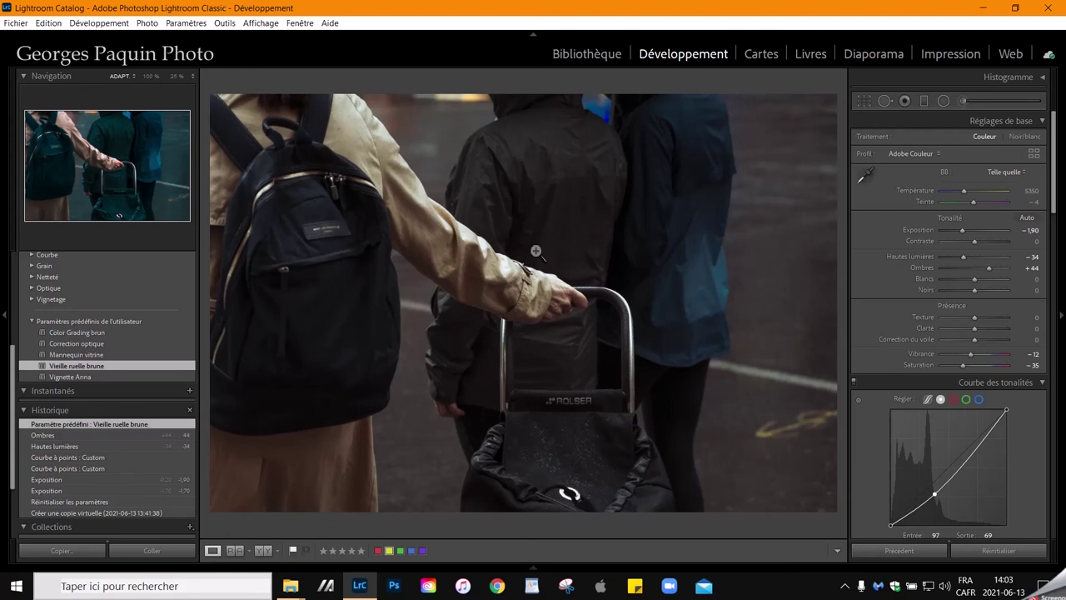
scroll(896, 281, down, 3)
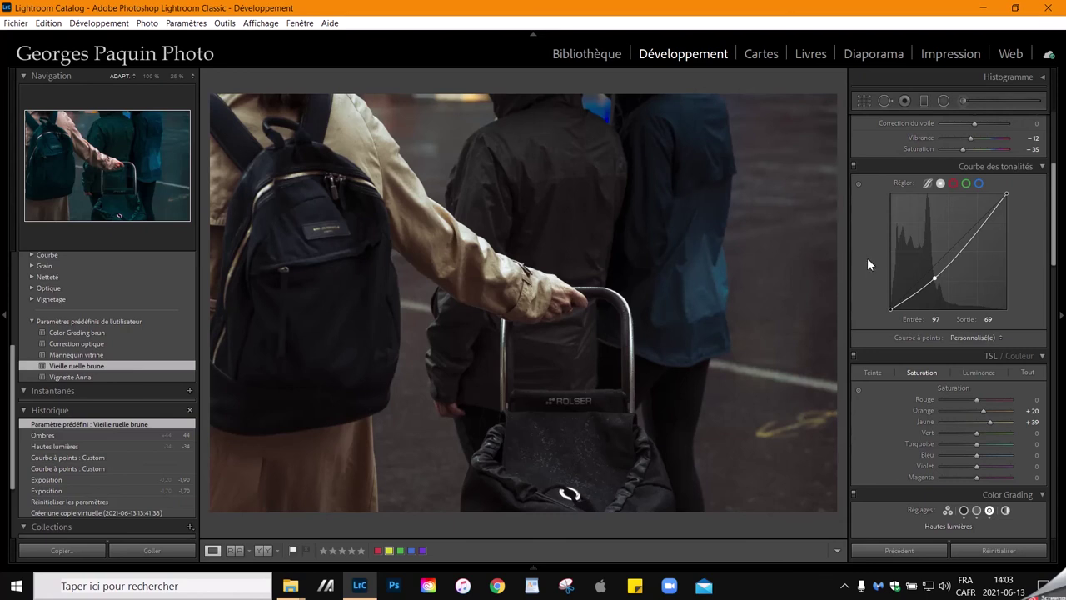
scroll(131, 299, up, 5)
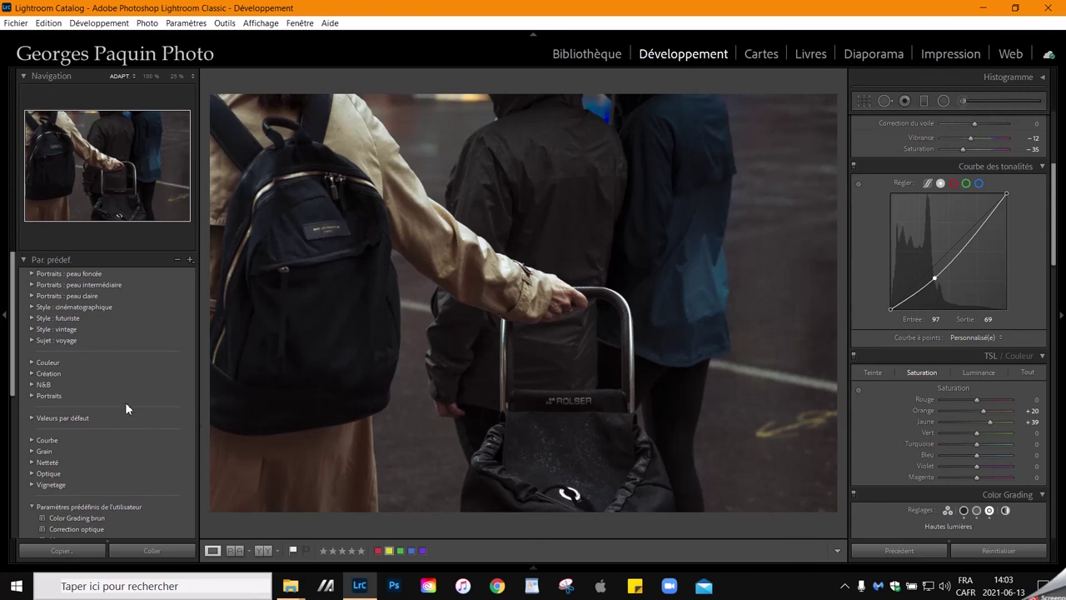
scroll(125, 402, down, 3)
Step: Reapply the Vieille ruelle brune user preset to the trolley photo
click(136, 457)
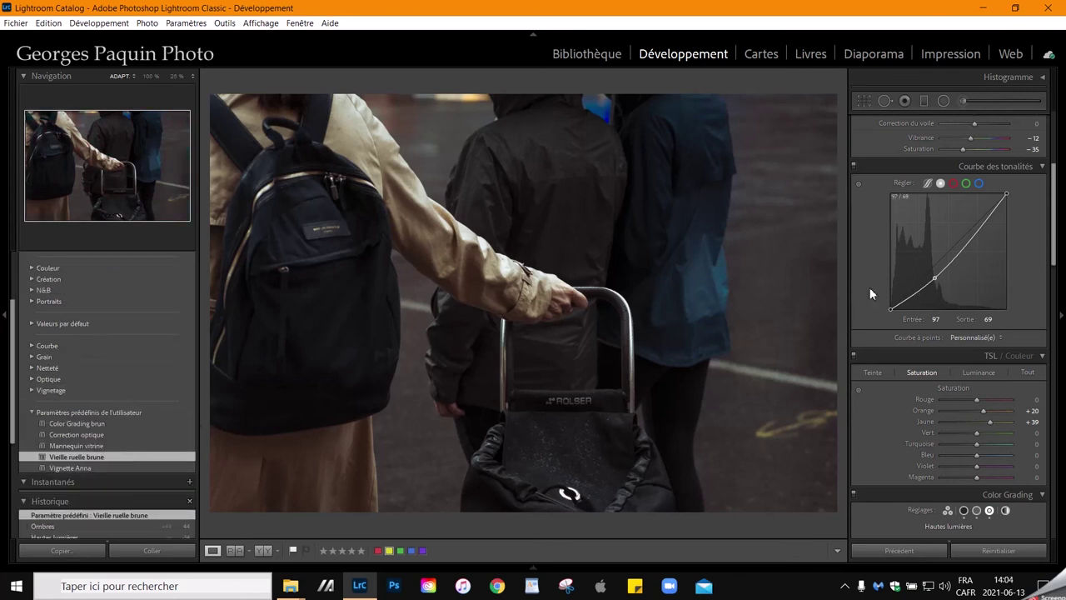